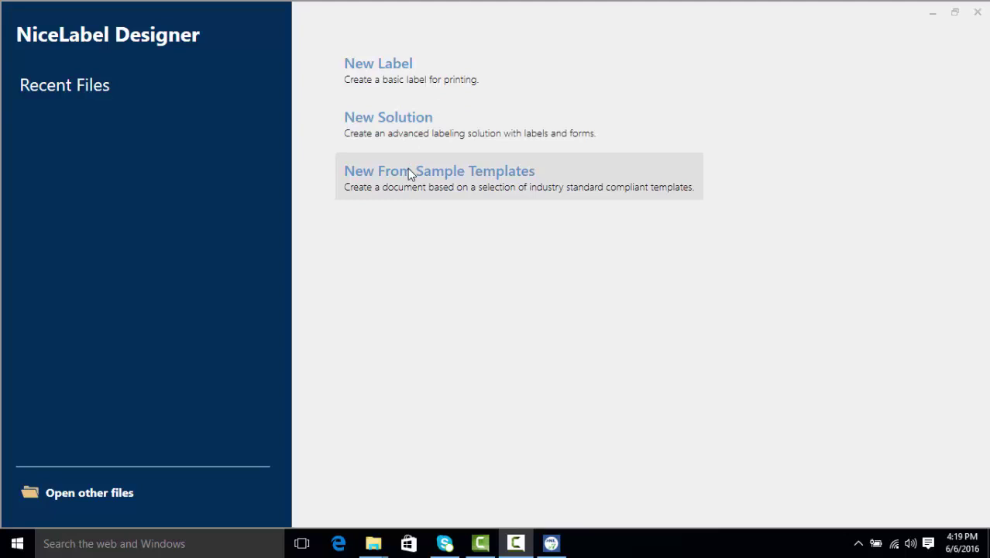
- Start a new label on My Thermal Printer, printing on a roll of labels
left_click(424, 71)
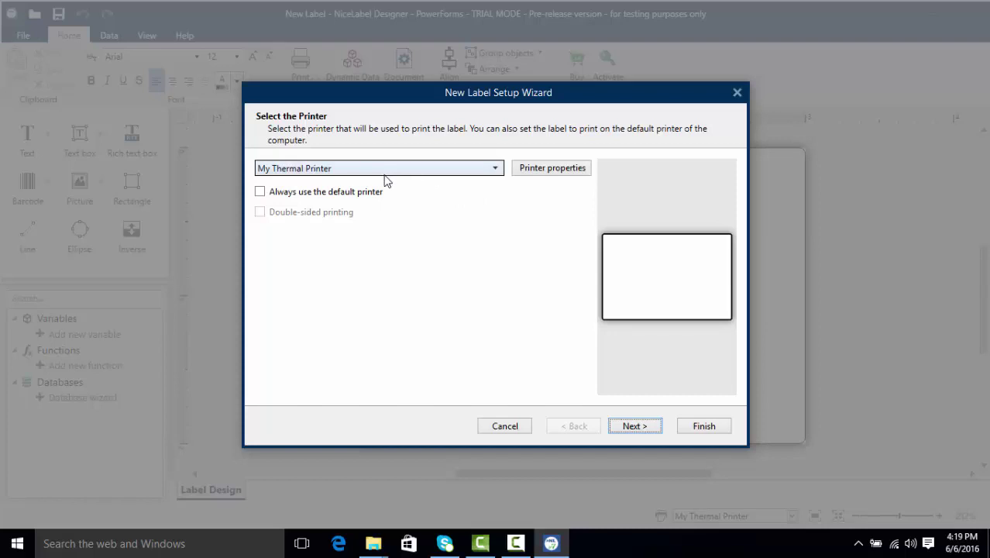
left_click(635, 430)
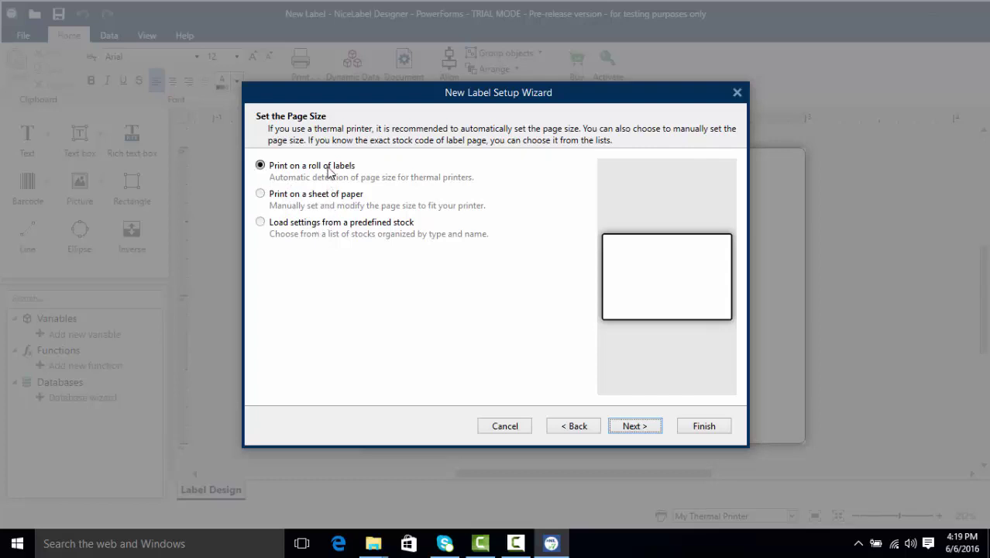
left_click(634, 427)
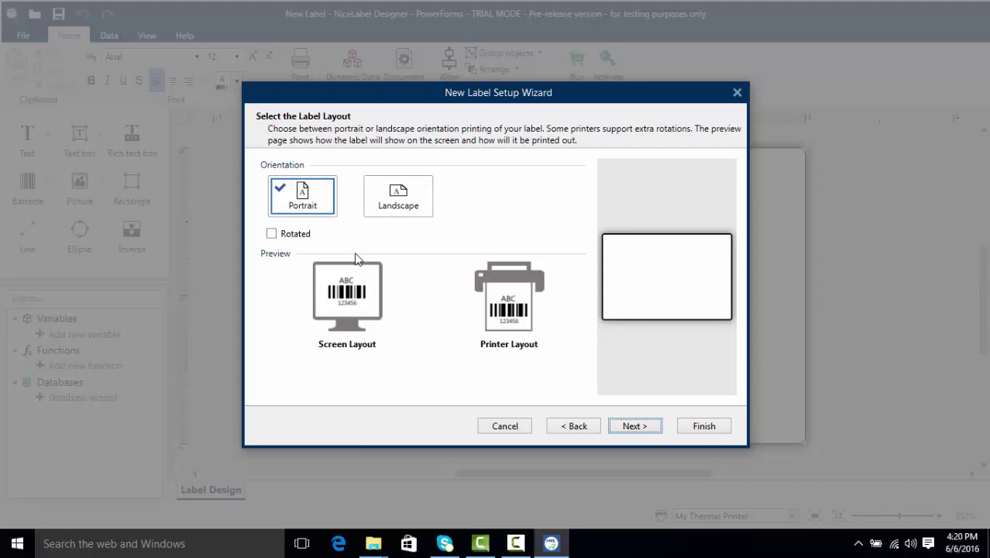
left_click(392, 213)
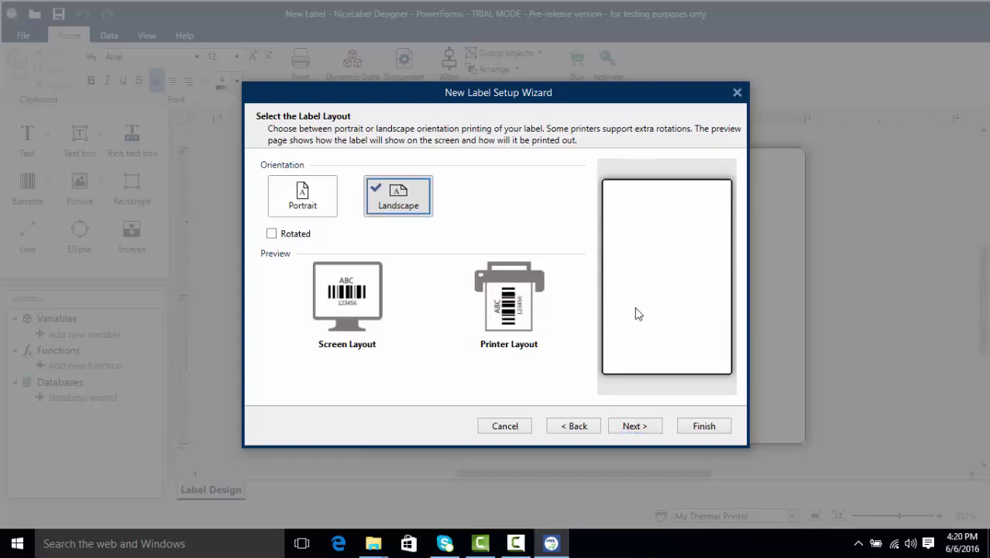
left_click(307, 235)
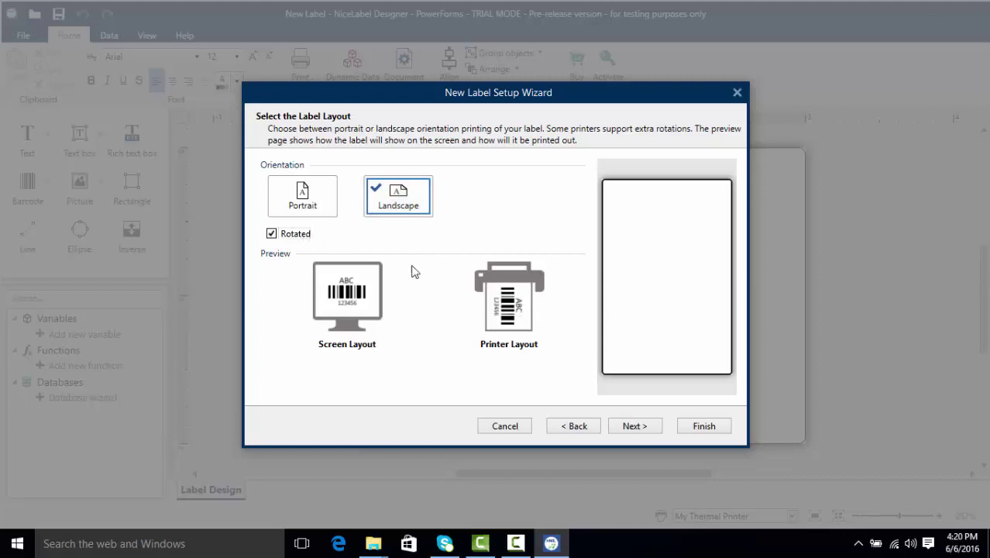
left_click(295, 235)
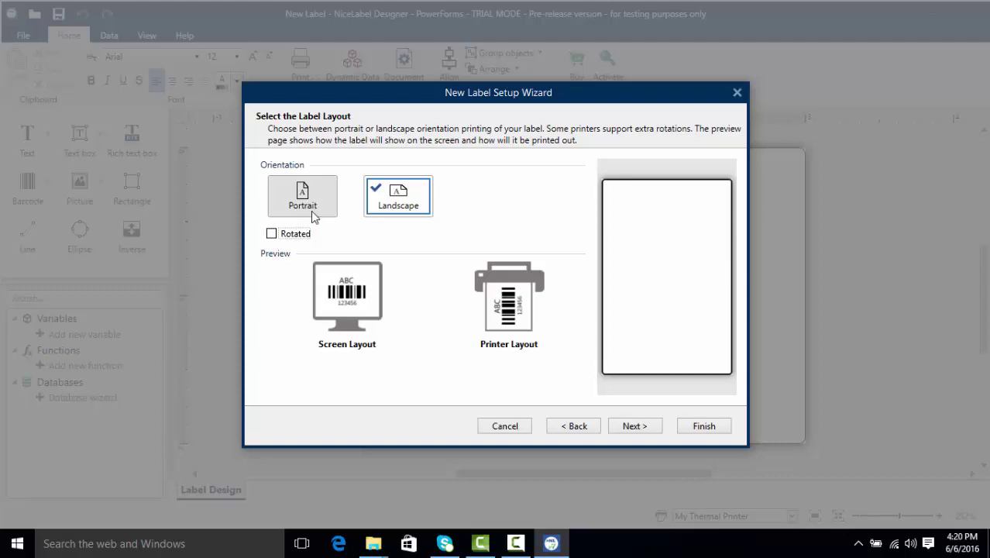
left_click(313, 217)
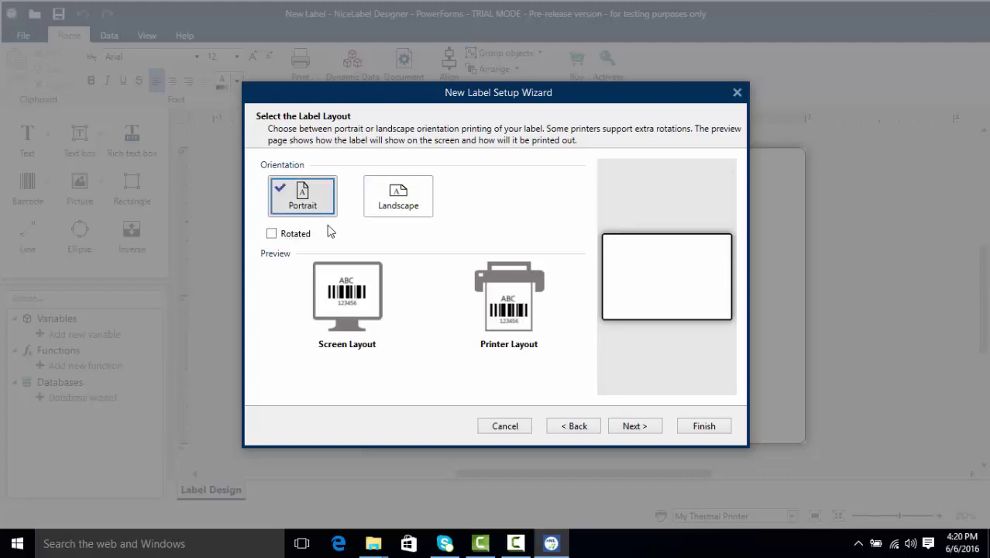
- Keep inches, set width 4 and height 4, and complete the label setup wizard
left_click(620, 426)
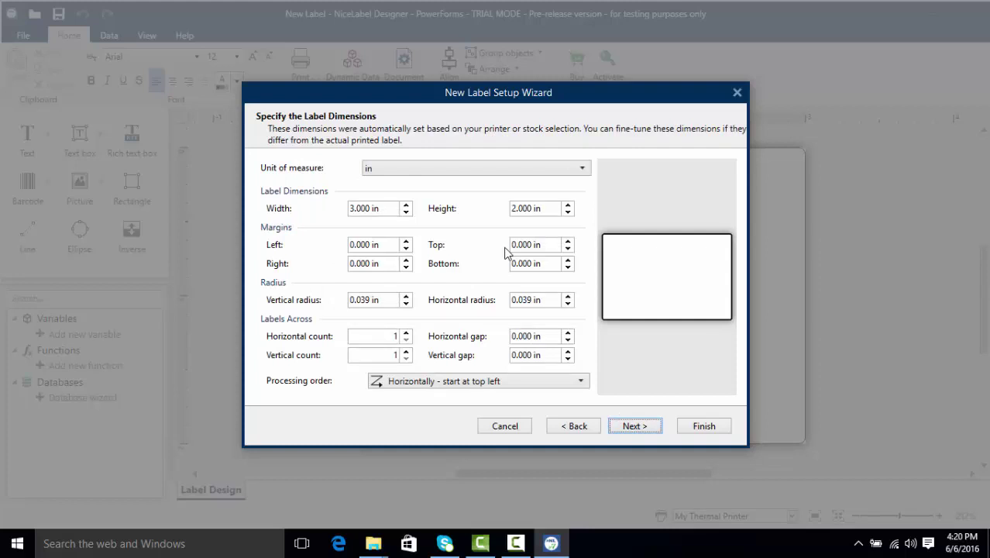
left_click(456, 172)
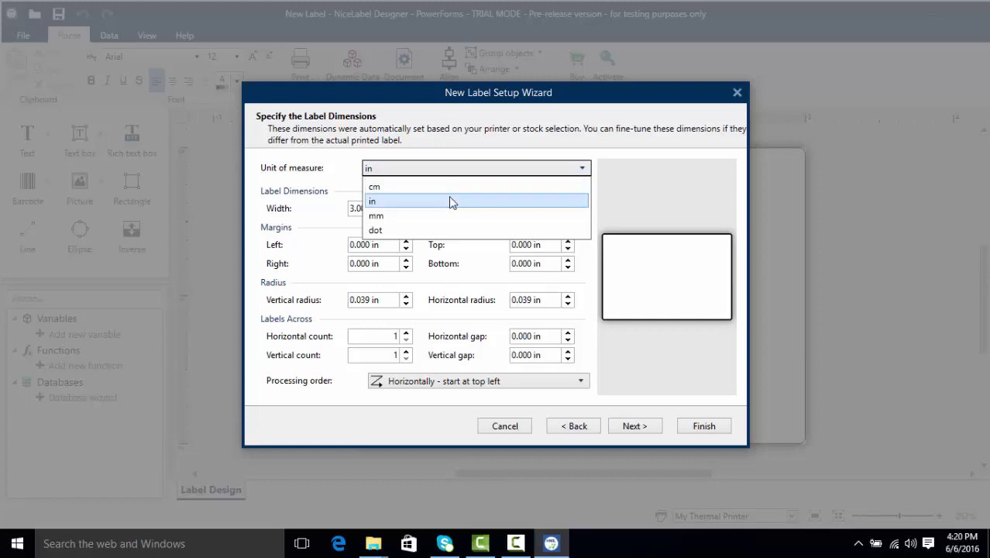
left_click(454, 201)
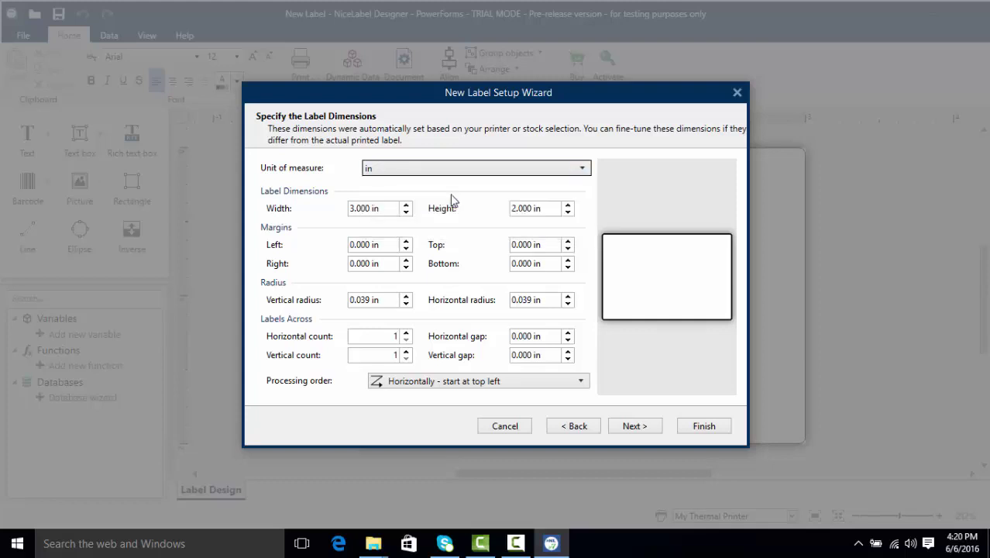
left_click(394, 204)
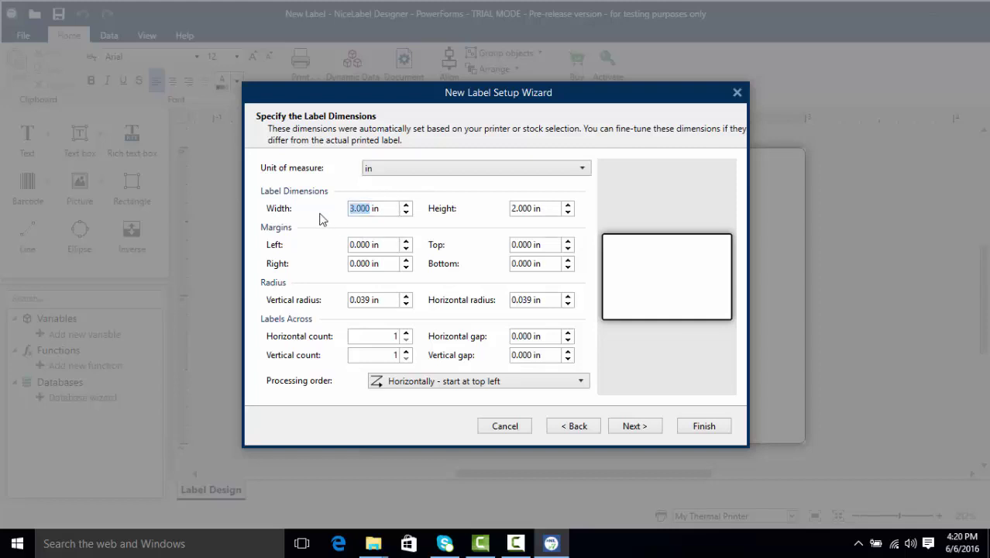
type("4")
key("Tab")
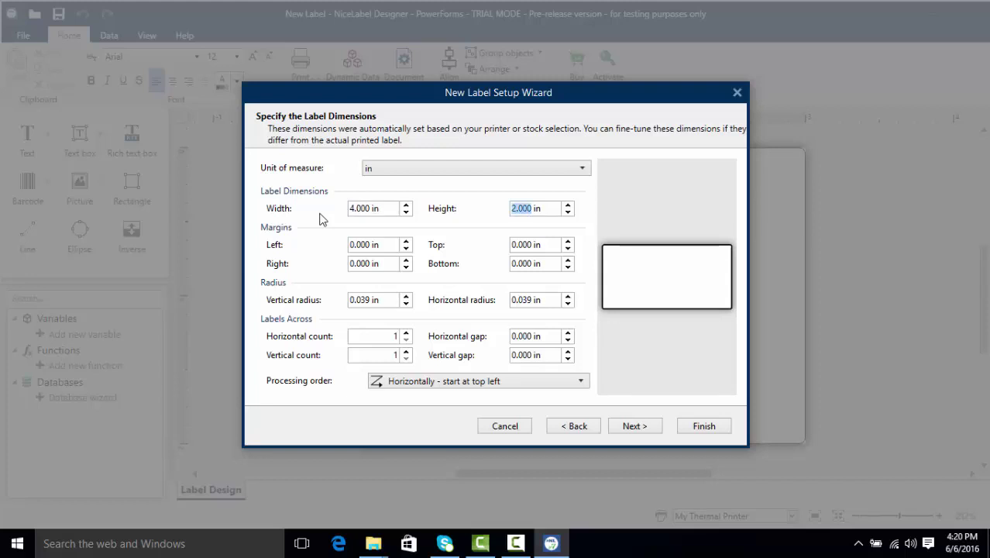
type("4")
key("Tab")
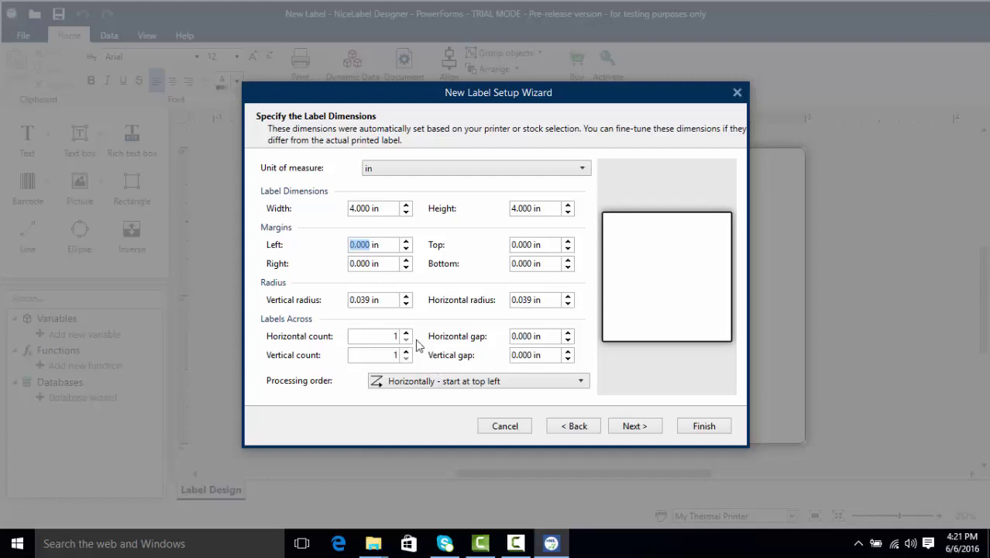
left_click(633, 427)
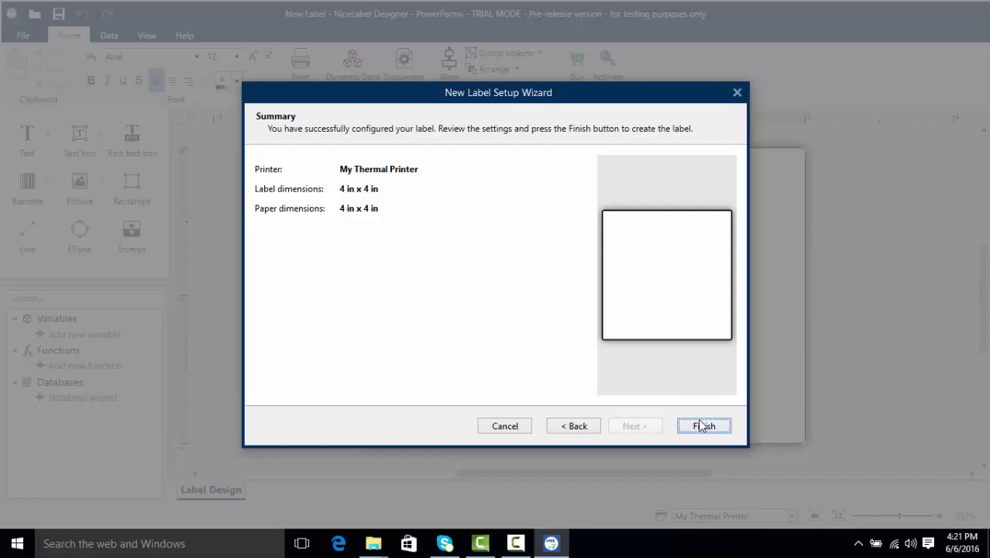
left_click(702, 426)
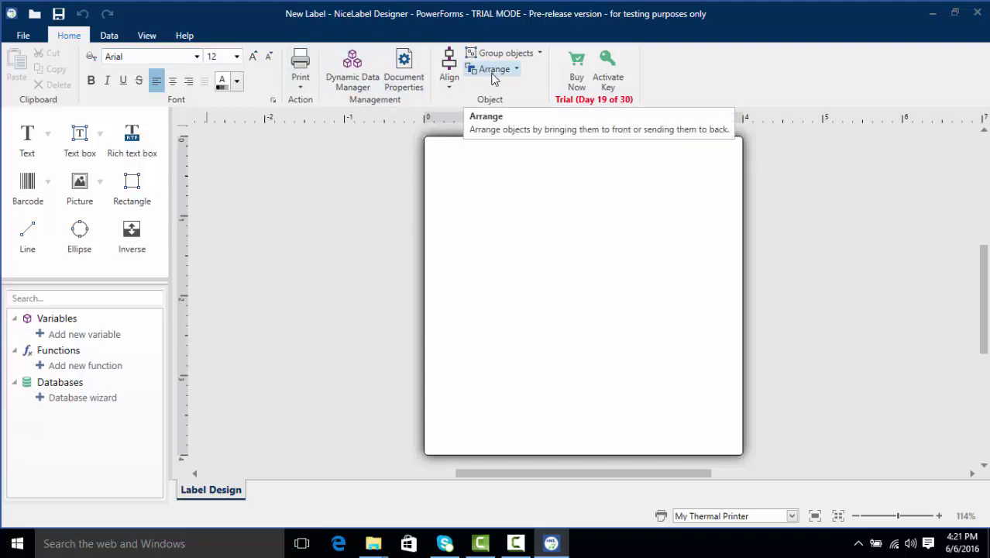
left_click(108, 34)
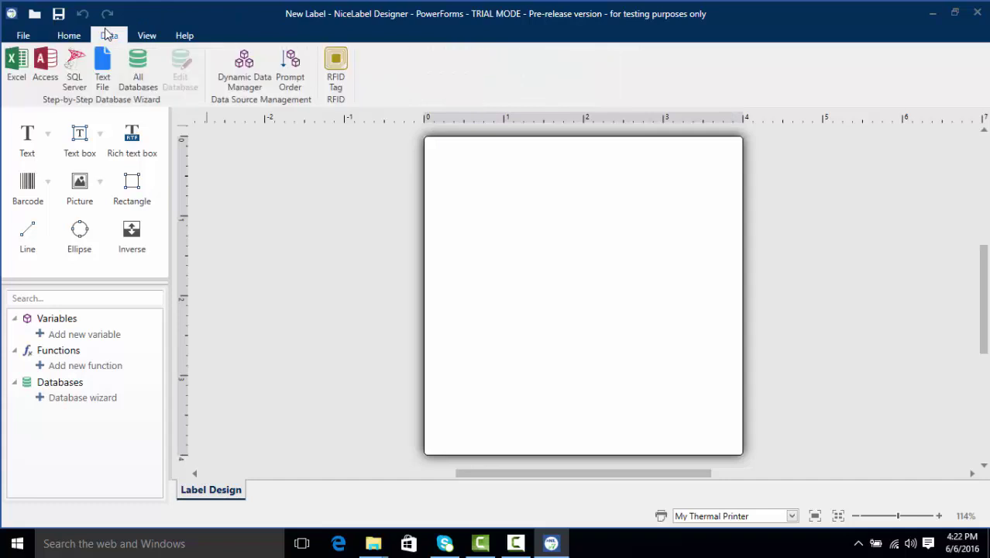
left_click(116, 68)
left_click(150, 35)
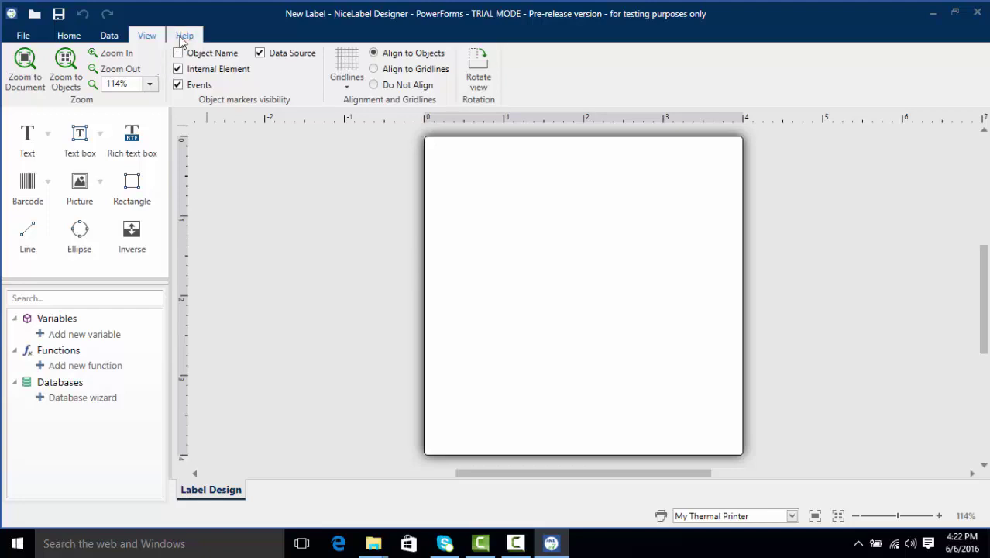
left_click(184, 39)
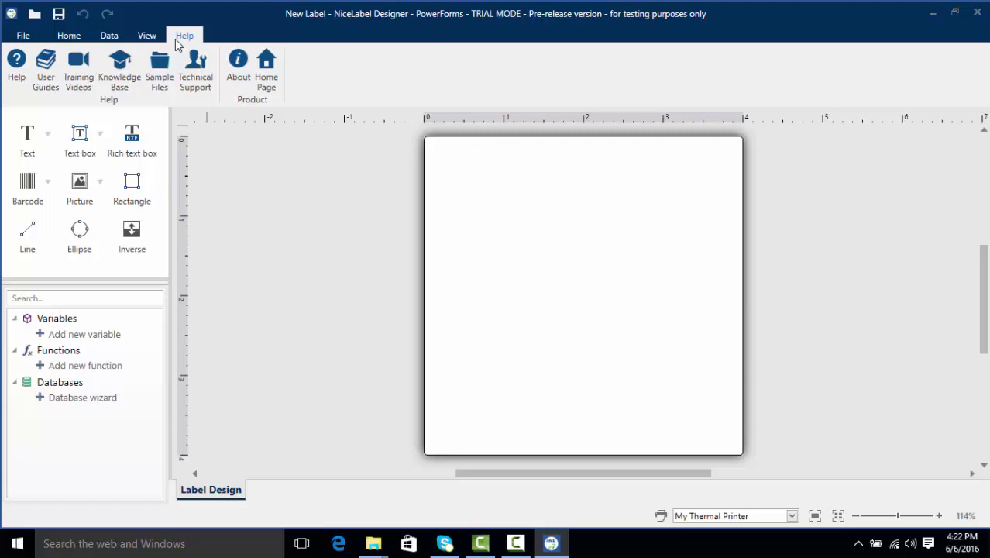
left_click(77, 42)
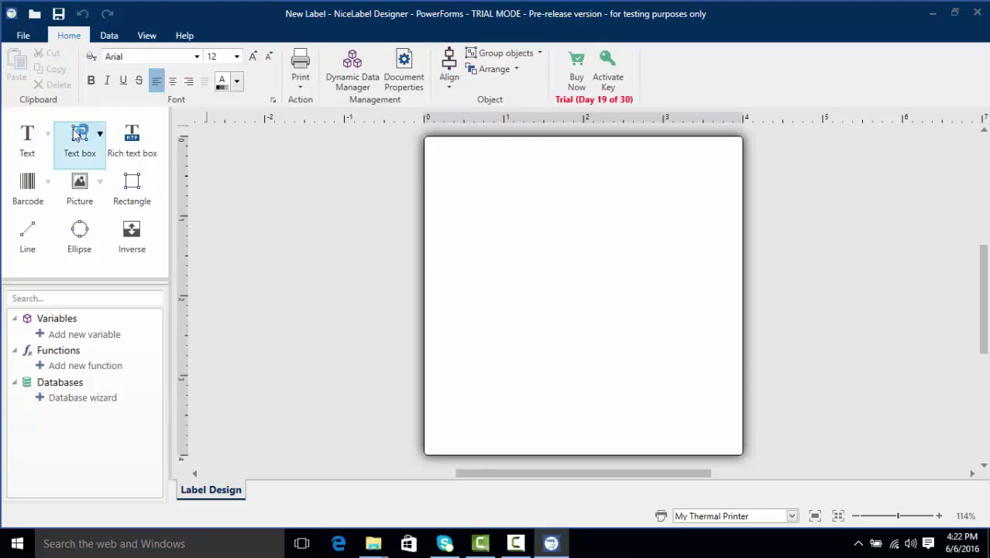
- Place a Text object near the top of the label and review its design and formatting options
left_click(29, 152)
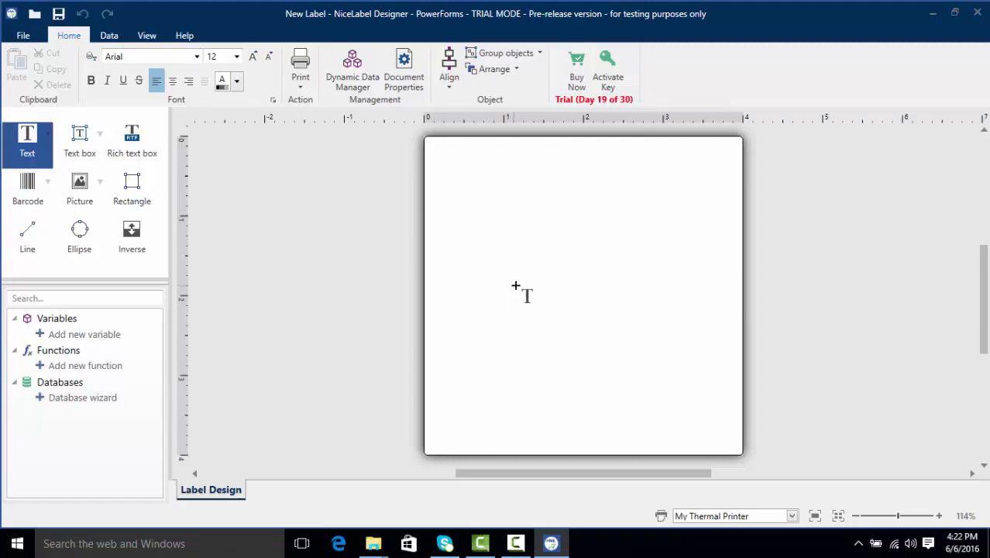
left_click(509, 166)
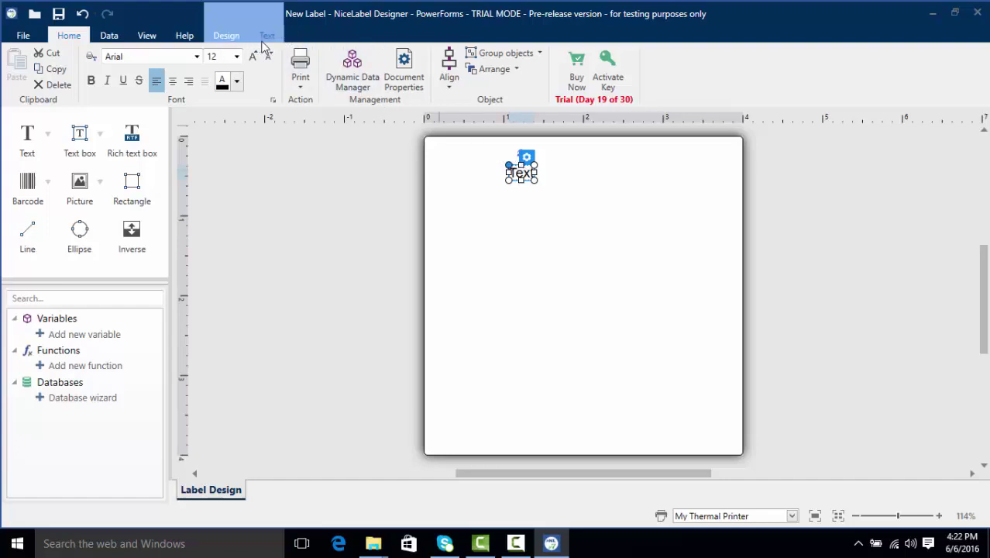
left_click(224, 36)
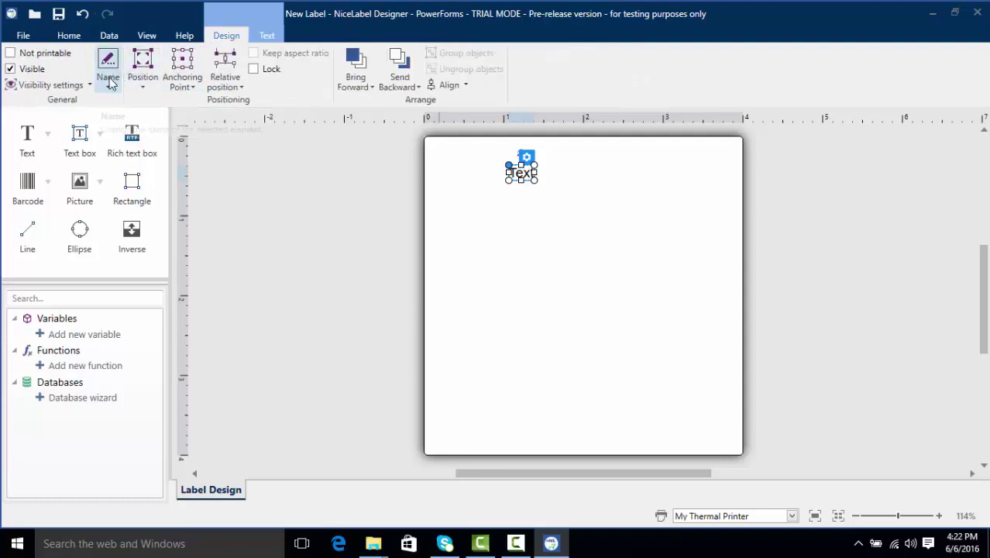
left_click(262, 32)
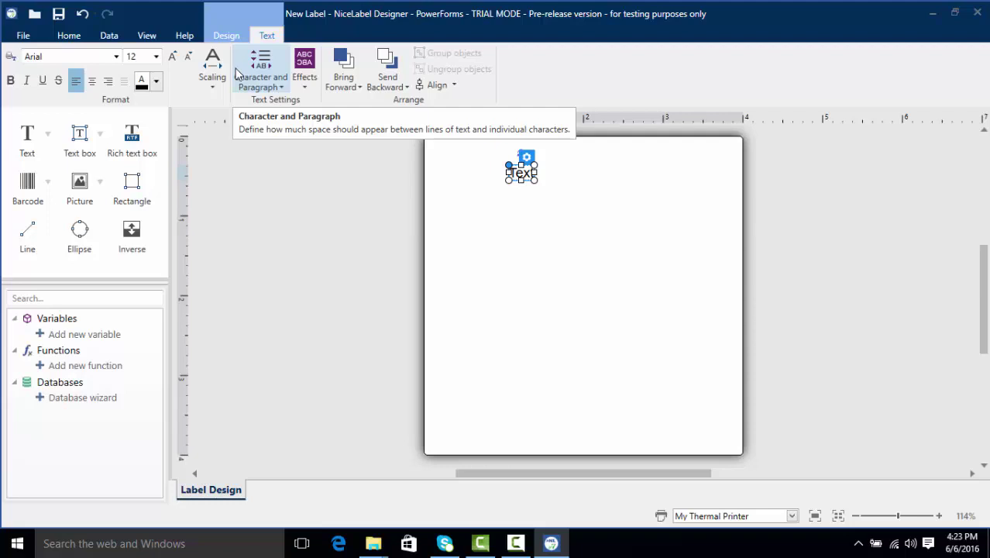
left_click(75, 39)
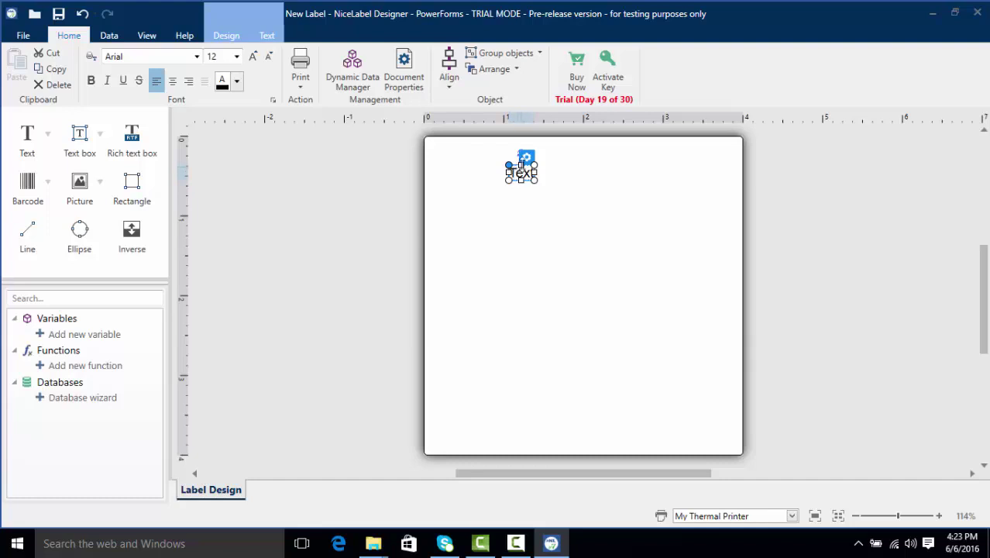
- Replace the placeholder 'Text' with 'Company' in the object's fixed data, then reselect it
double_click(523, 174)
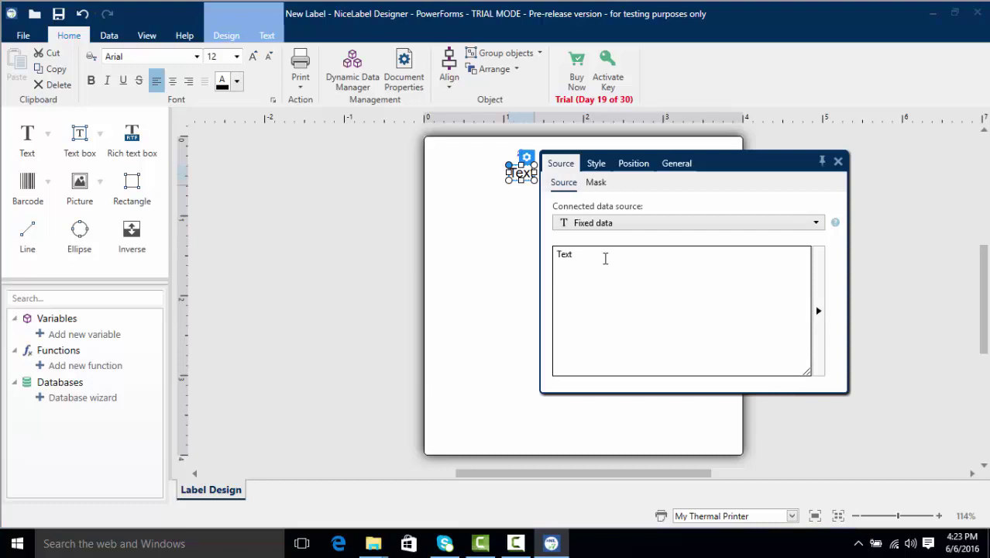
left_click_drag(605, 258, 553, 274)
type("Company")
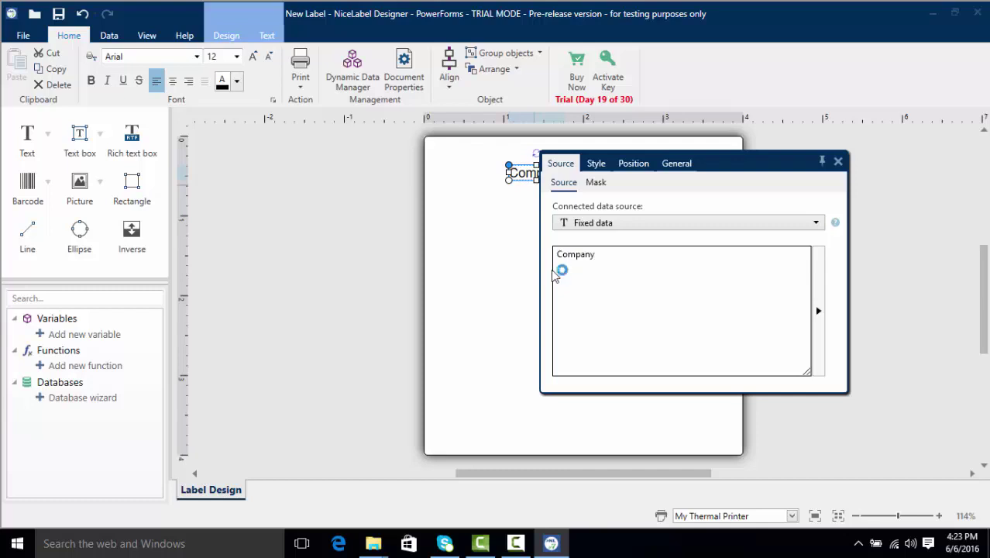
left_click(470, 278)
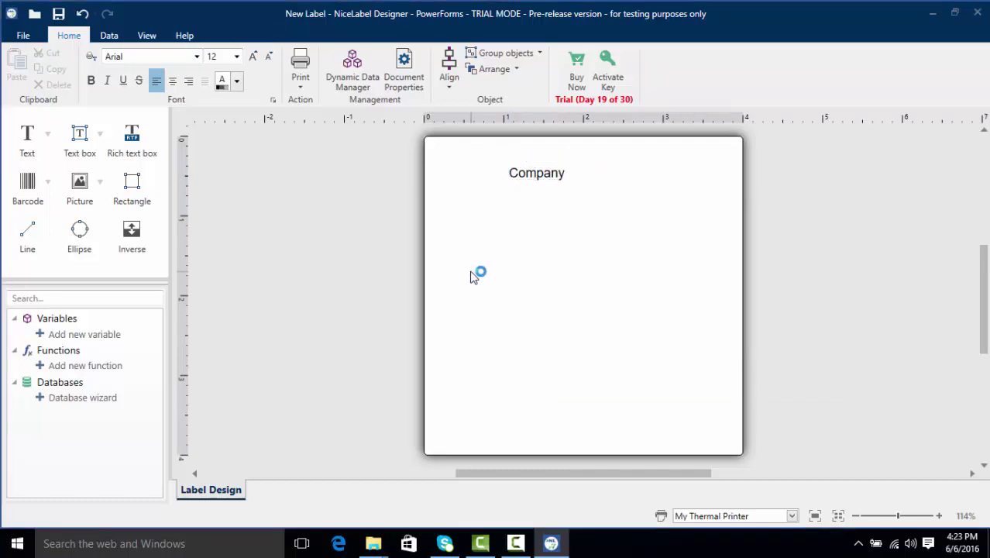
left_click(554, 180)
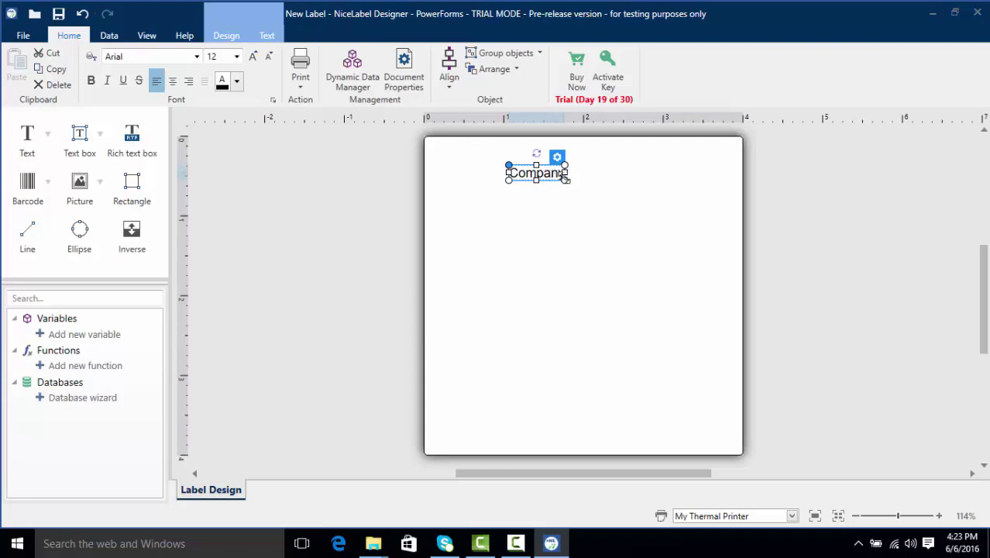
- Enlarge the Company heading to size 26.8
left_click_drag(566, 180, 612, 200)
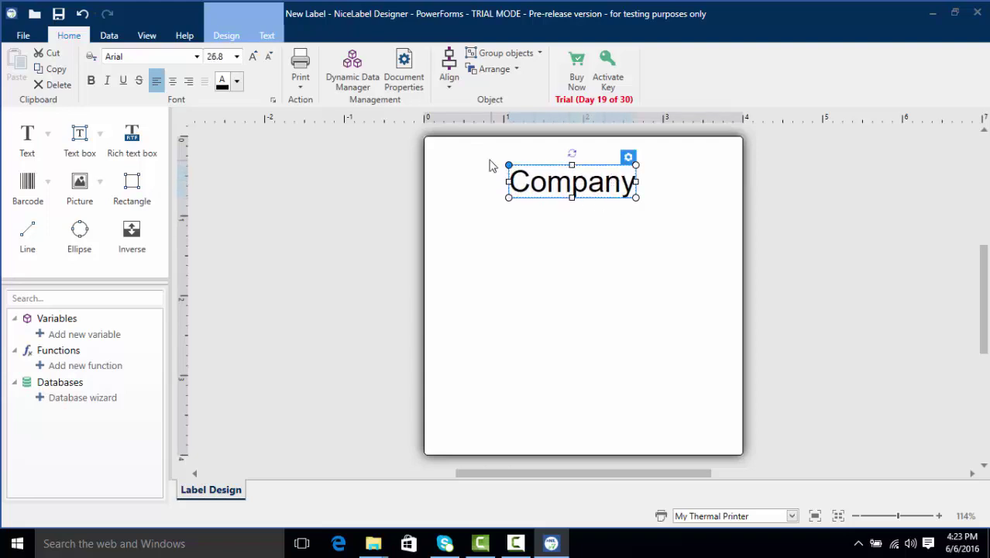
left_click(566, 205)
left_click(583, 193)
- Set the Company heading in Cambria and shift it slightly right and up
left_click(198, 57)
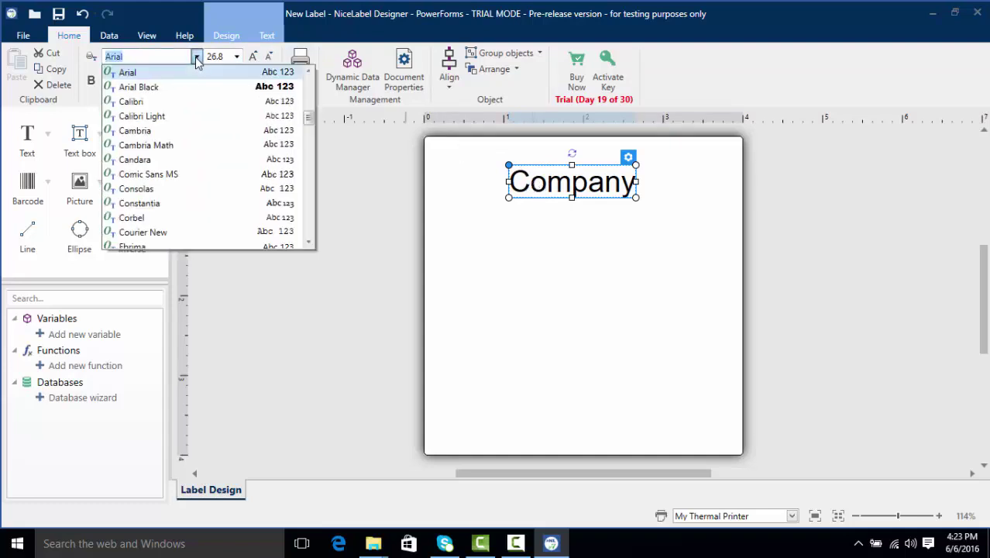
left_click(172, 132)
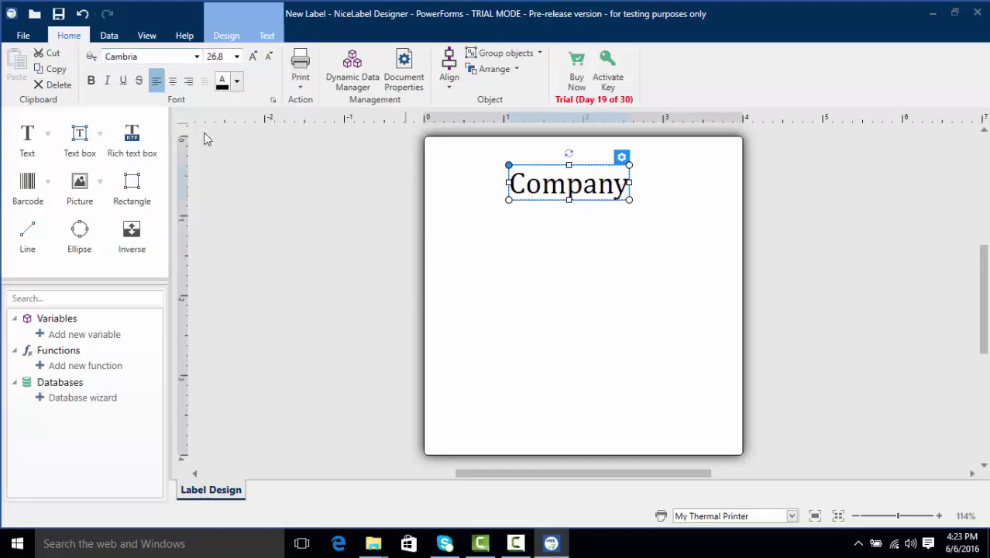
left_click(601, 299)
left_click_drag(571, 199, 575, 187)
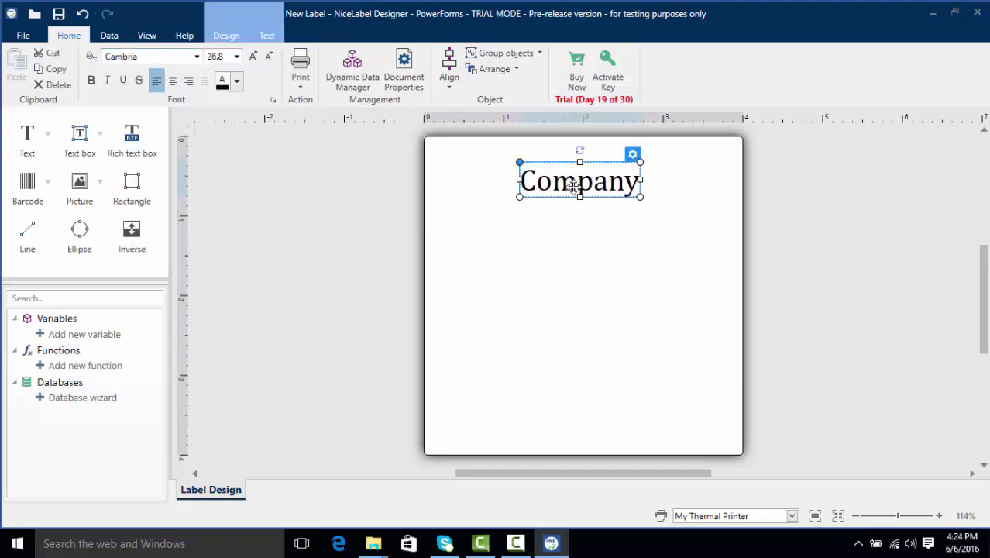
left_click(79, 143)
- Add a text box under Company reading '123 Main Street' and 'Anywhere, USA' on two lines
left_click(518, 222)
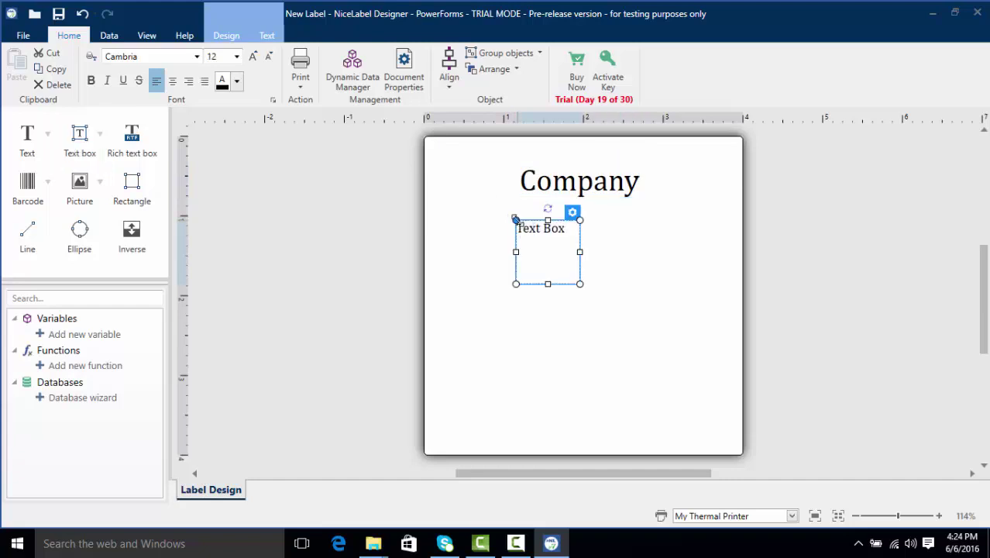
double_click(543, 251)
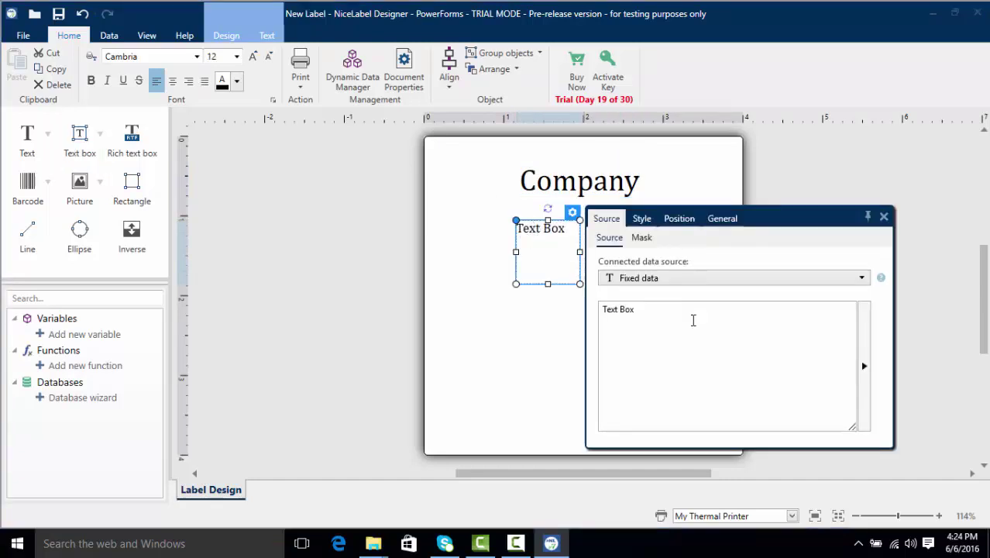
left_click_drag(685, 316, 451, 261)
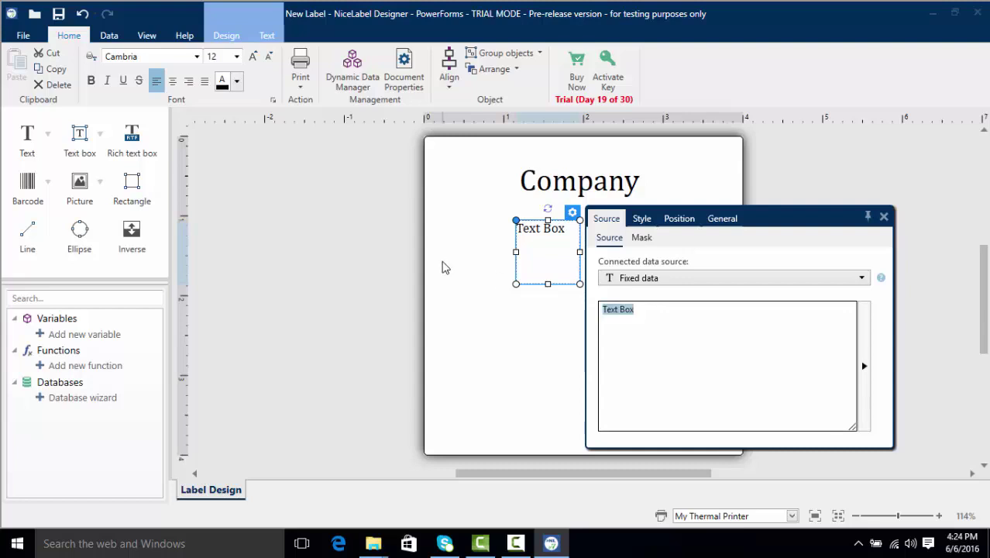
type("123")
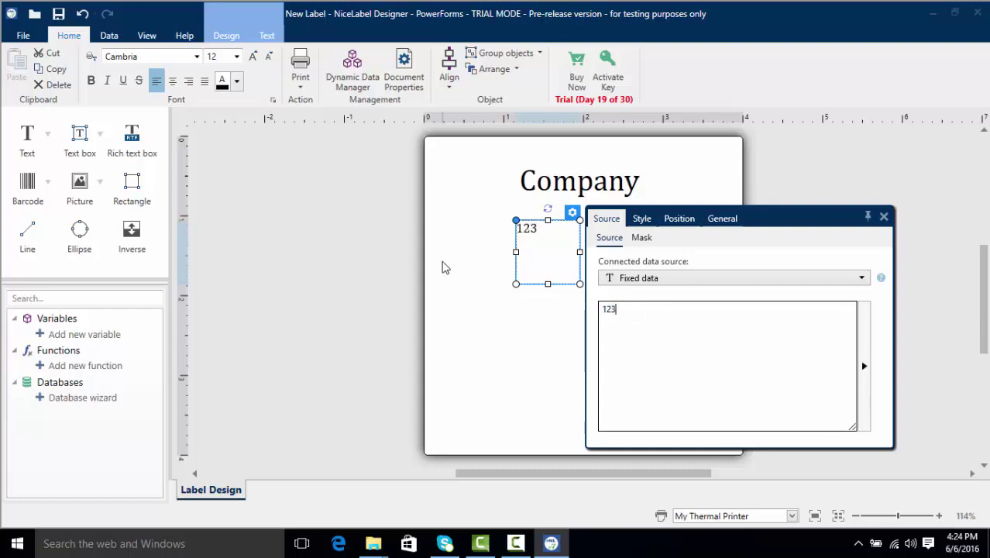
type(" Main Street")
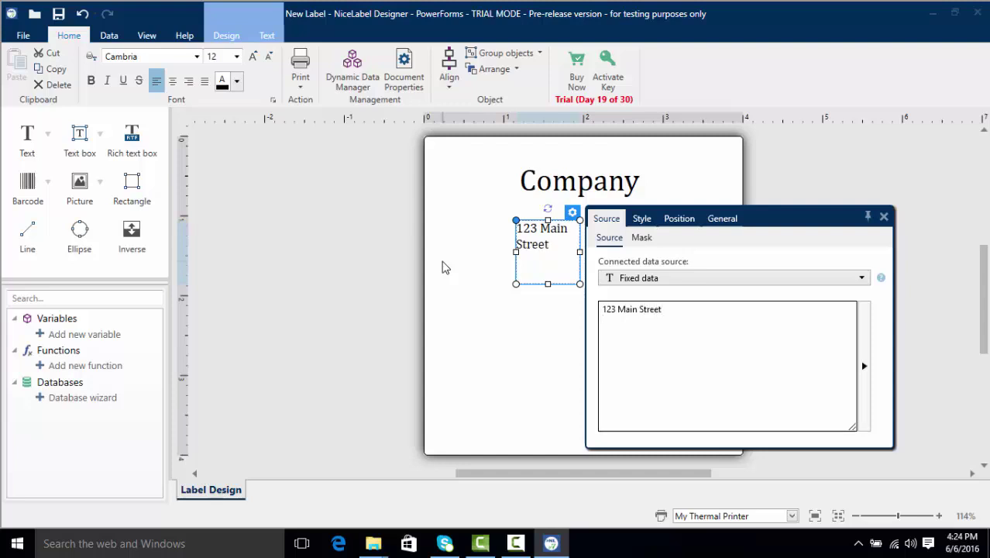
key("Return")
type("Anywh")
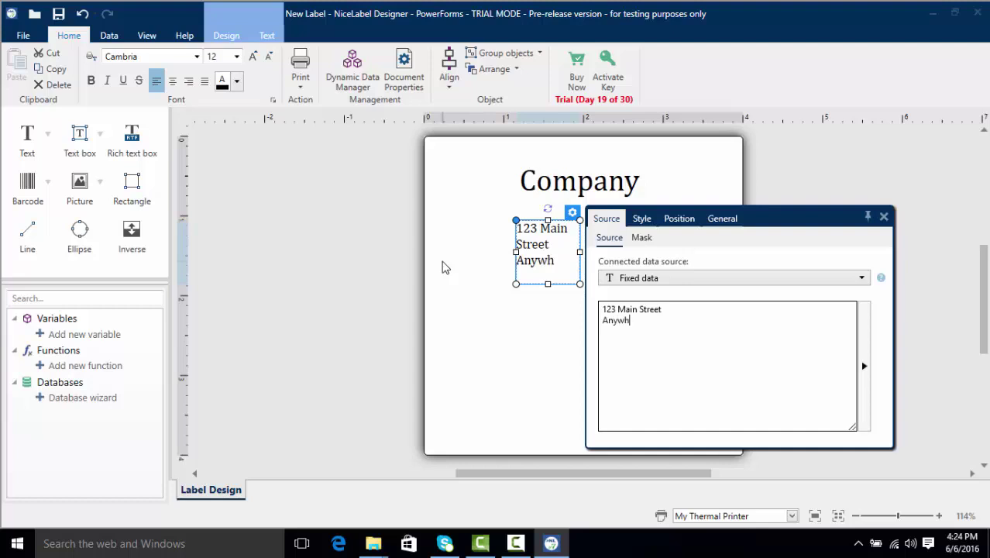
type("ere, USA")
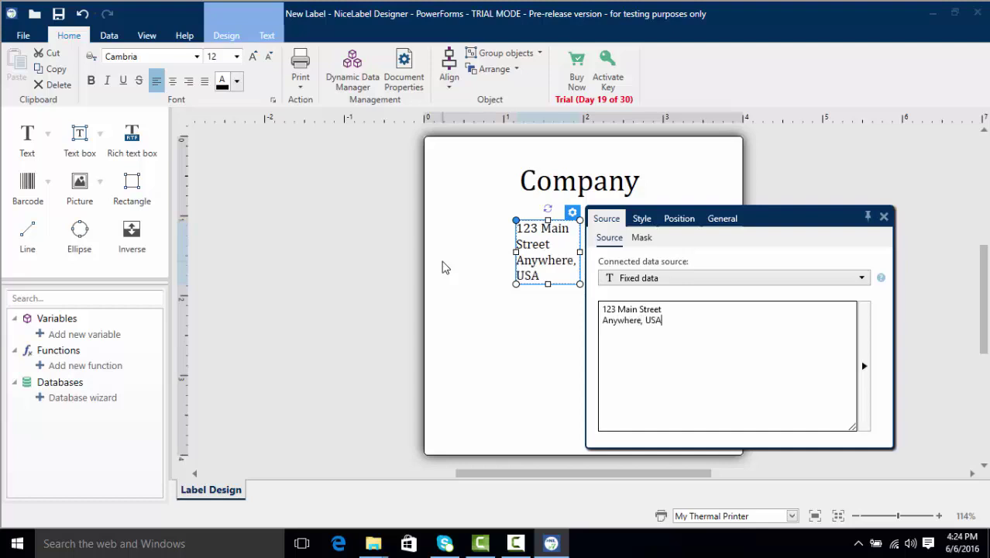
left_click(543, 321)
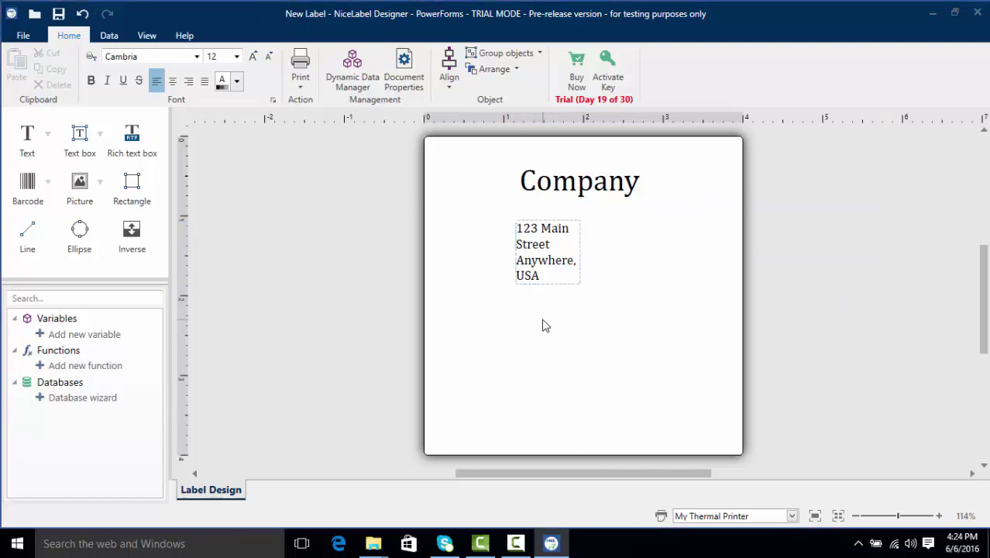
- Widen the address box to the right, then raise its bottom edge to fit two lines
left_click(545, 230)
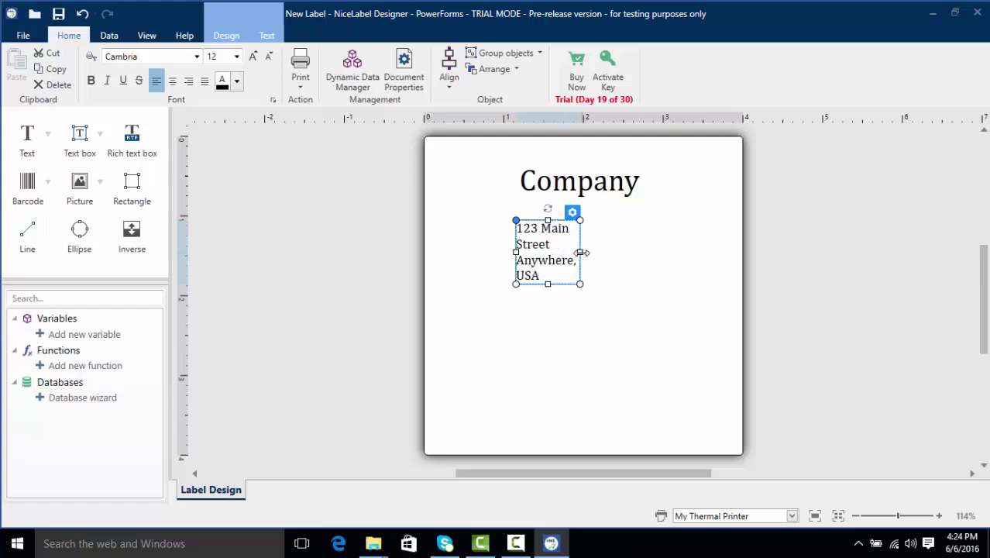
left_click_drag(581, 253, 617, 239)
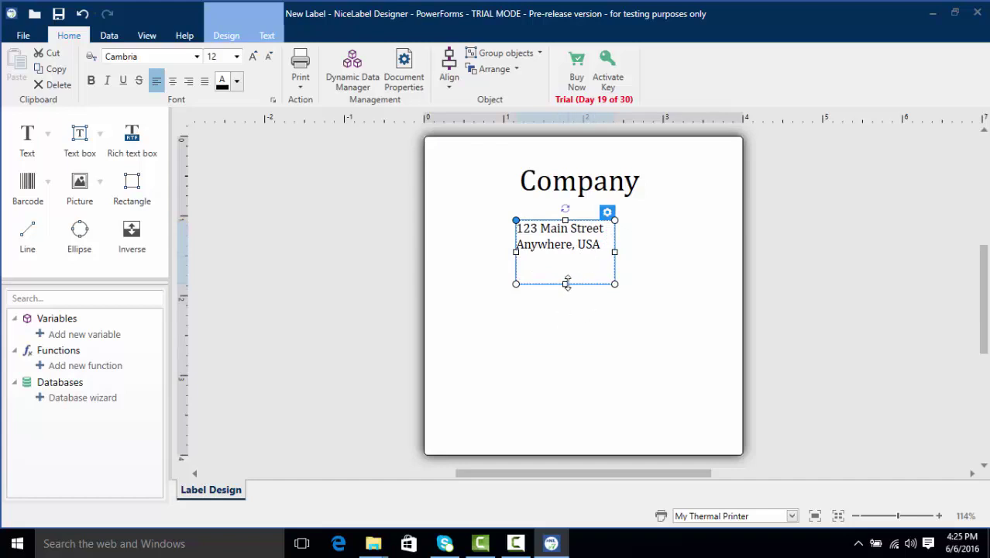
left_click_drag(565, 283, 566, 254)
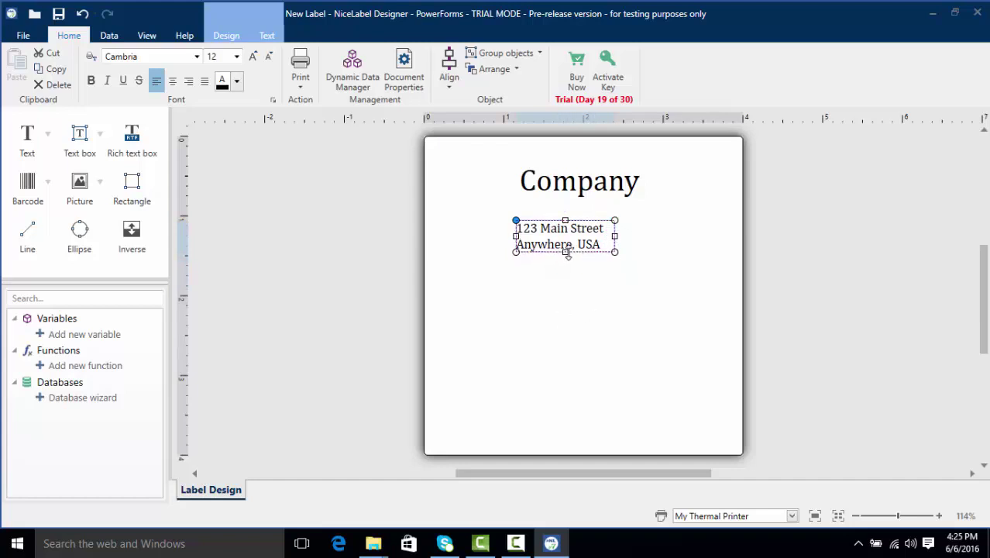
left_click(578, 277)
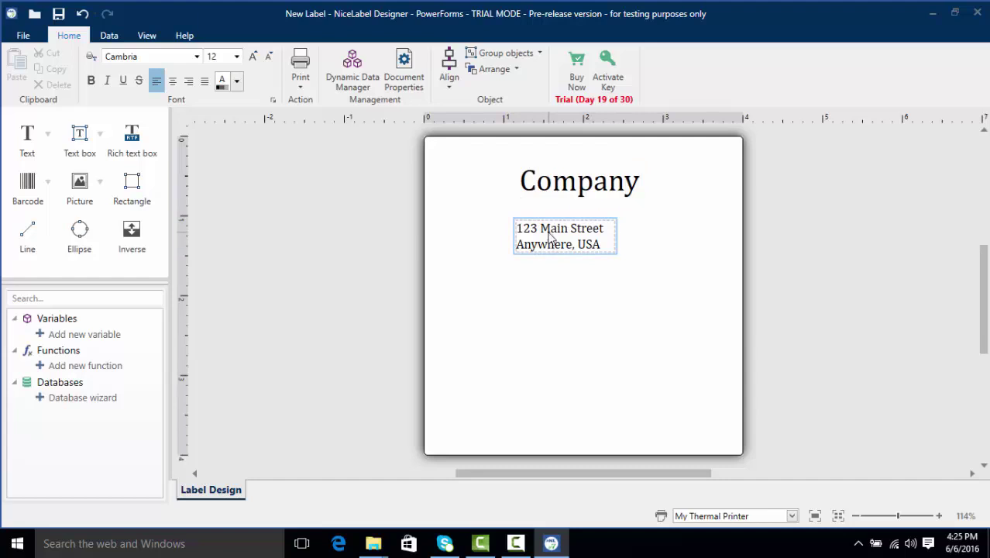
- Move the address box up under Company, aligned with the heading's left edge, leaving a small gap
left_click_drag(548, 232, 555, 226)
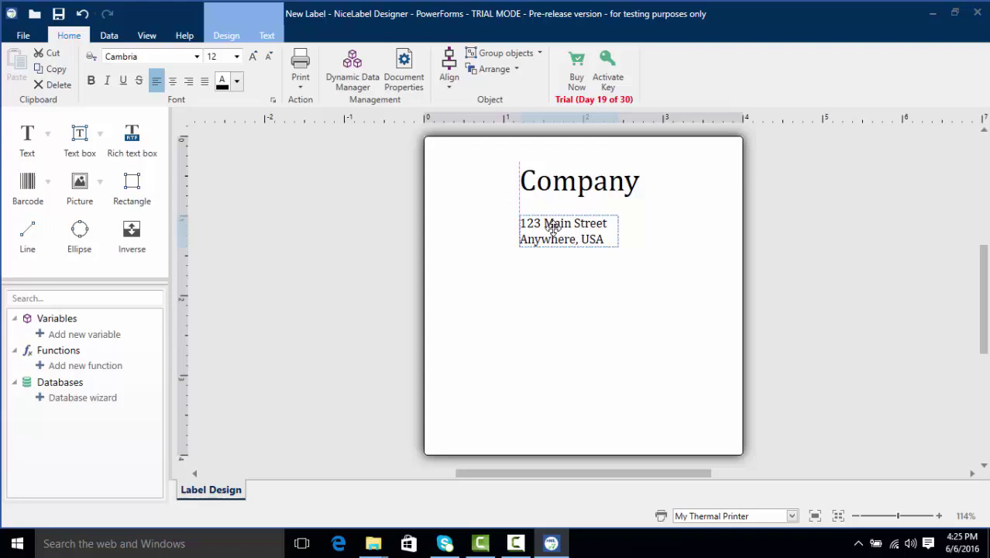
left_click_drag(552, 225, 553, 224)
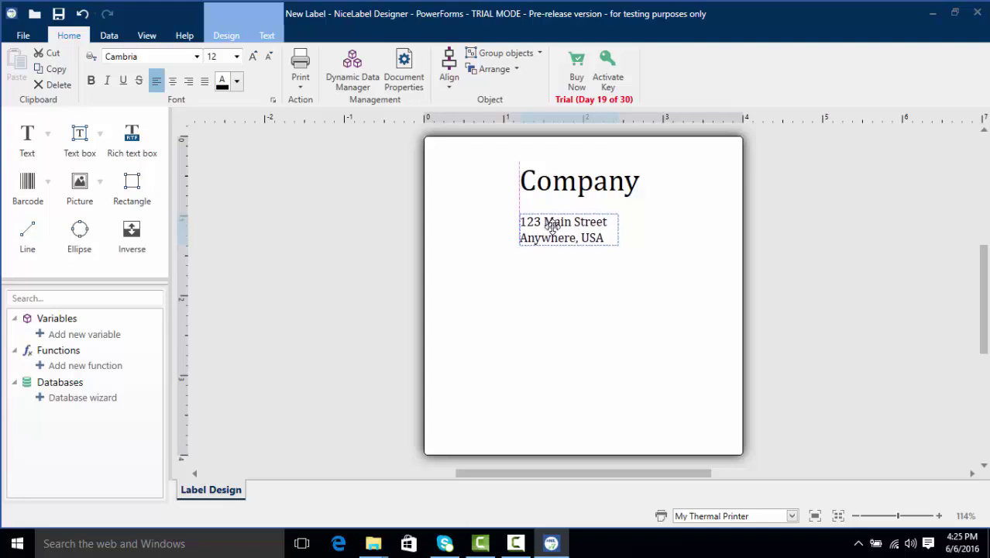
left_click_drag(552, 226, 552, 209)
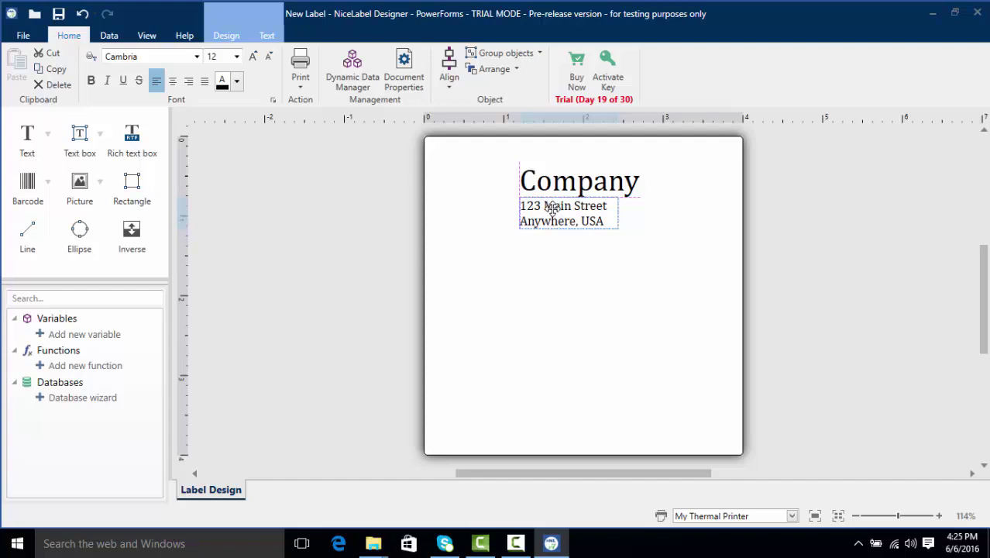
left_click_drag(552, 209, 546, 225)
right_click(551, 224)
left_click(546, 229)
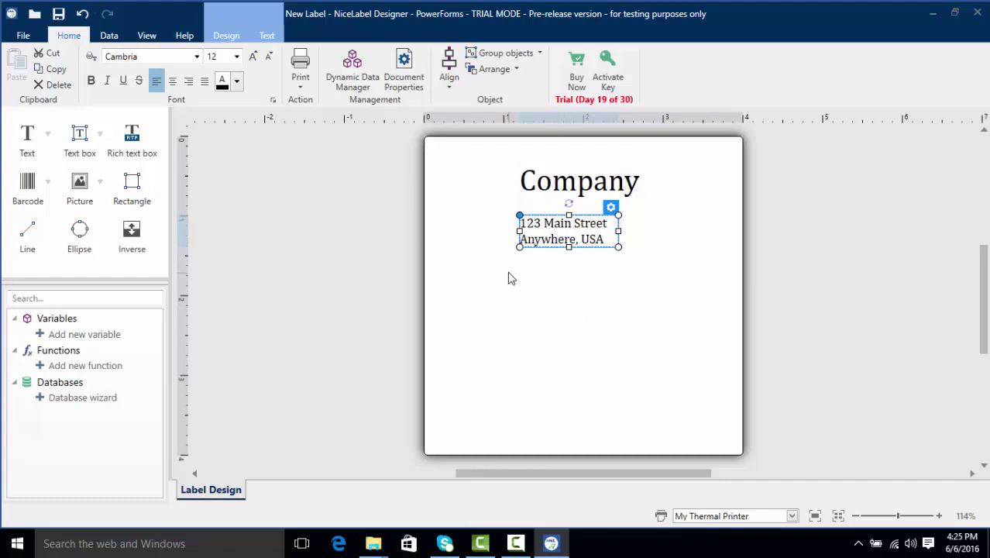
- Place a barcode below the address, aligned with the text's left edge
left_click(26, 183)
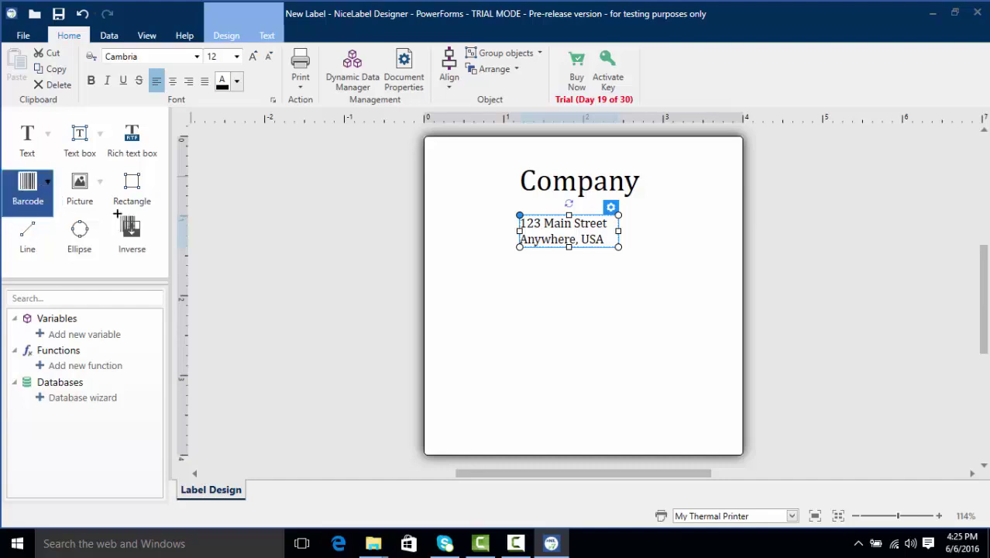
left_click(526, 283)
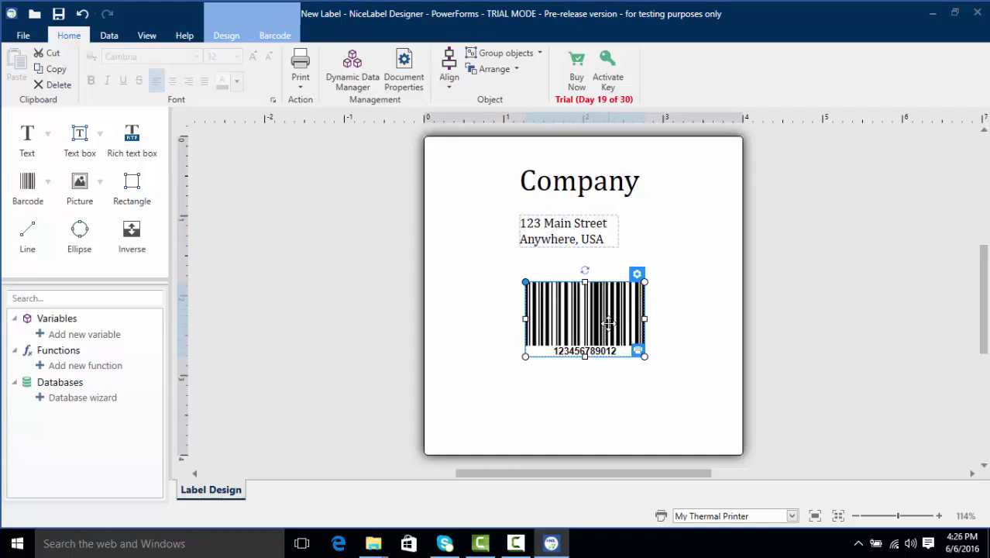
left_click_drag(607, 320, 601, 317)
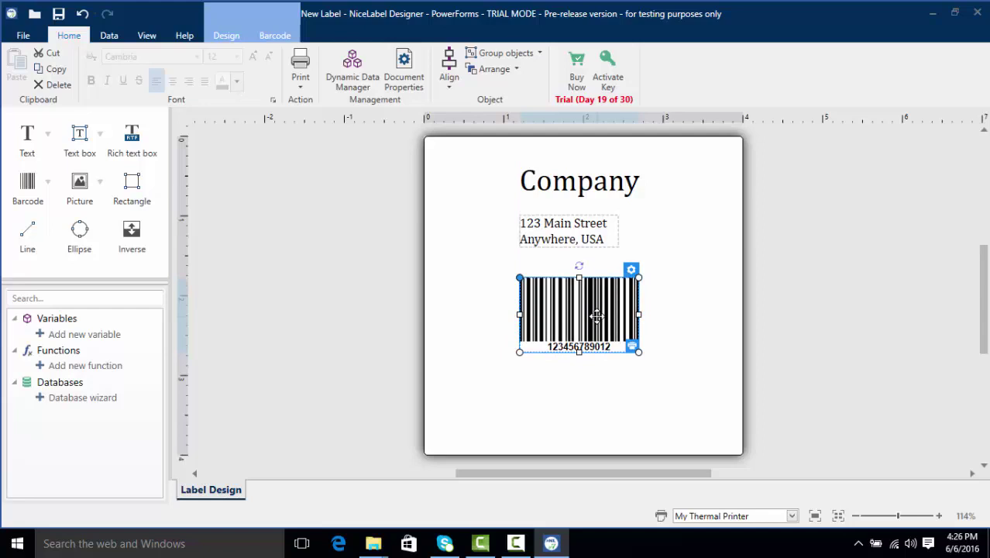
- Change the barcode's fixed data to 12345 and nudge it slightly upward
double_click(597, 314)
left_click_drag(743, 360, 557, 334)
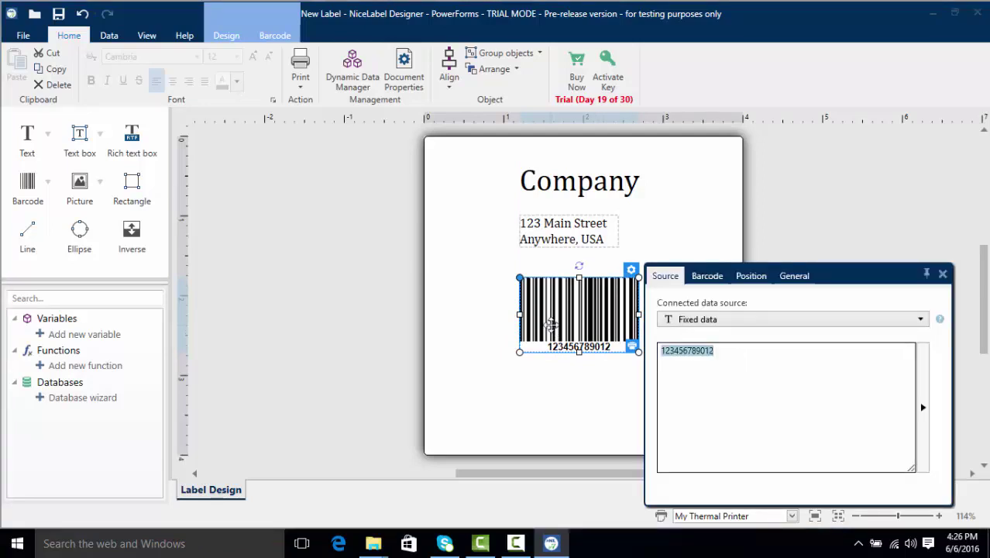
type("12345")
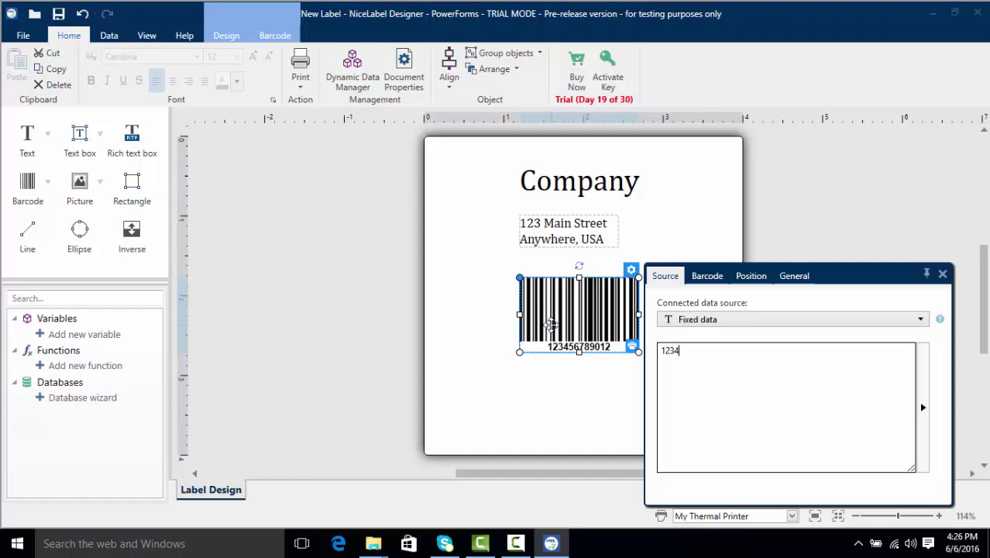
left_click(605, 416)
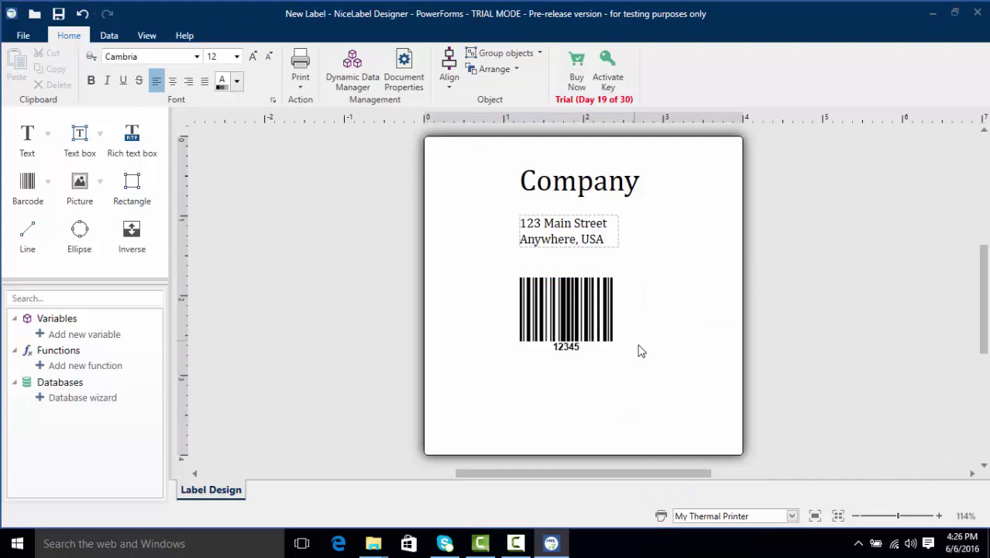
left_click_drag(594, 329, 591, 324)
- Select the heading, address and barcode together and shift them slightly left and down
left_click(653, 395)
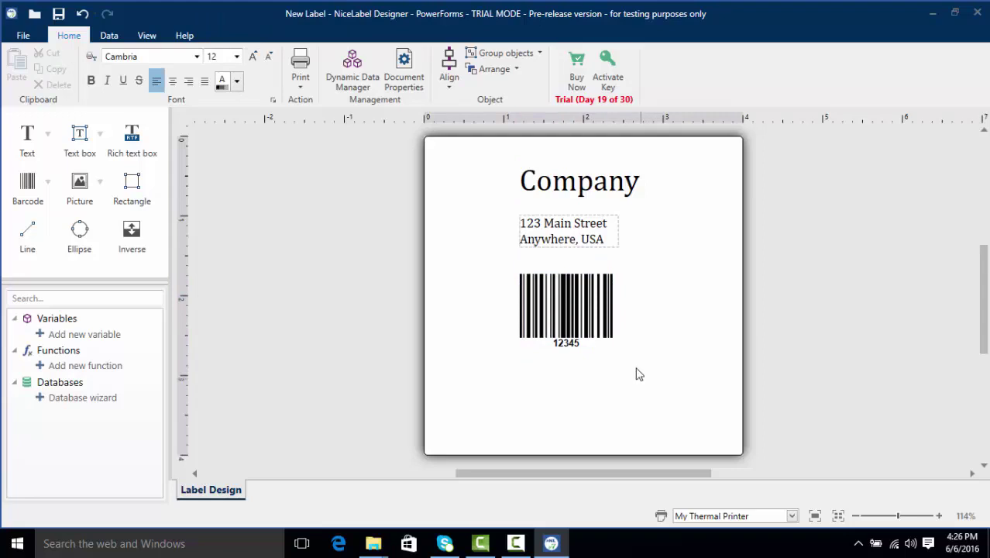
left_click(593, 326)
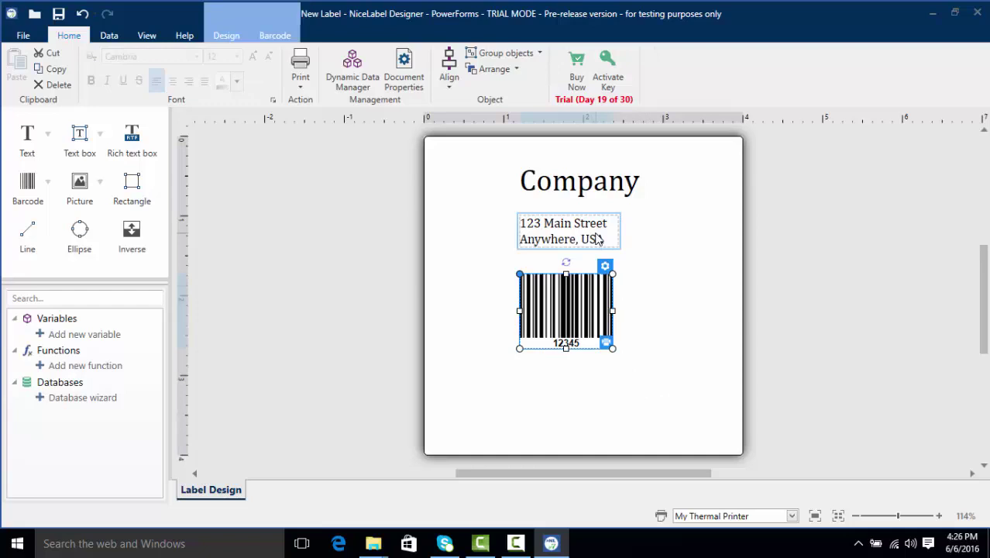
left_click(596, 238)
left_click(591, 192)
left_click(661, 285)
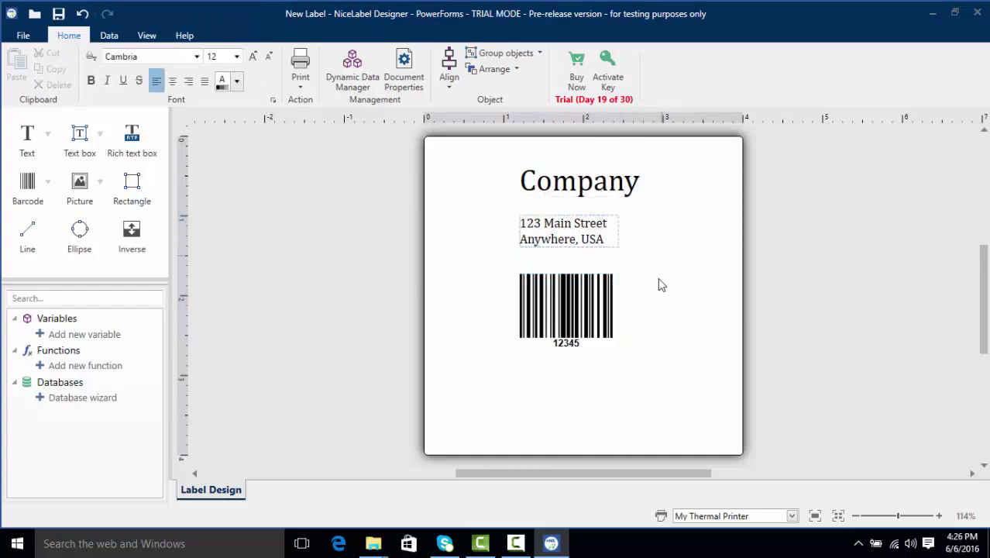
left_click_drag(667, 360, 449, 140)
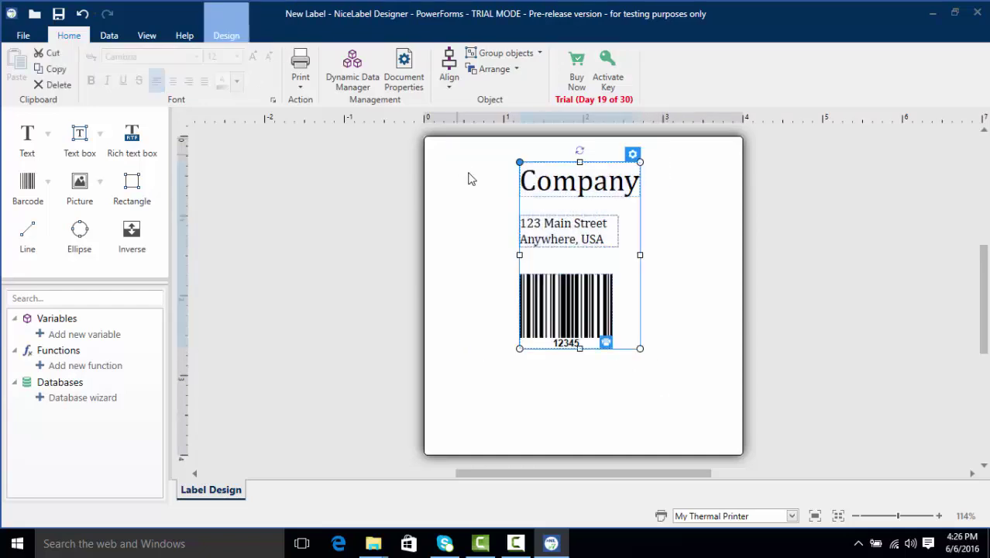
left_click_drag(539, 276, 548, 304)
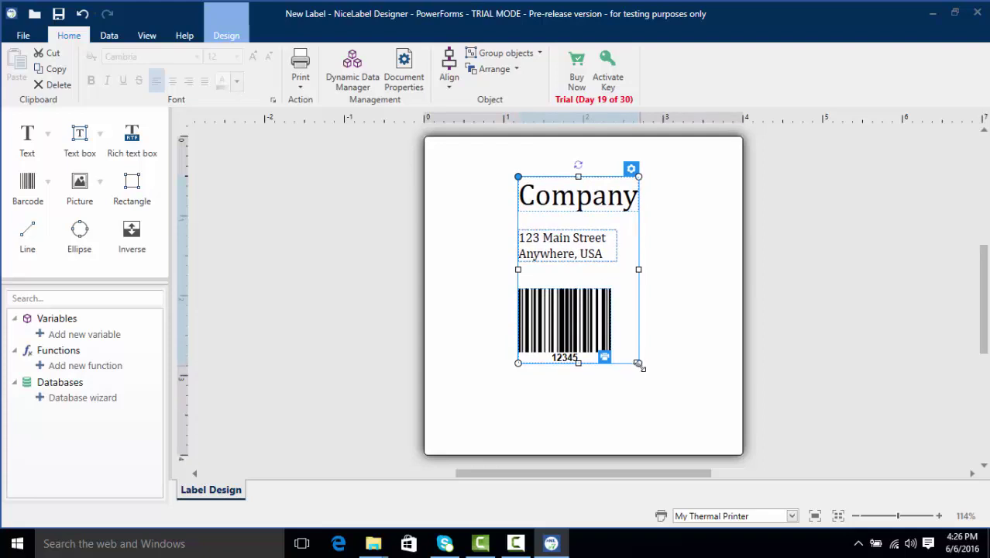
- Scale the three objects up and shift them left to centre them on the label
left_click_drag(638, 363, 718, 406)
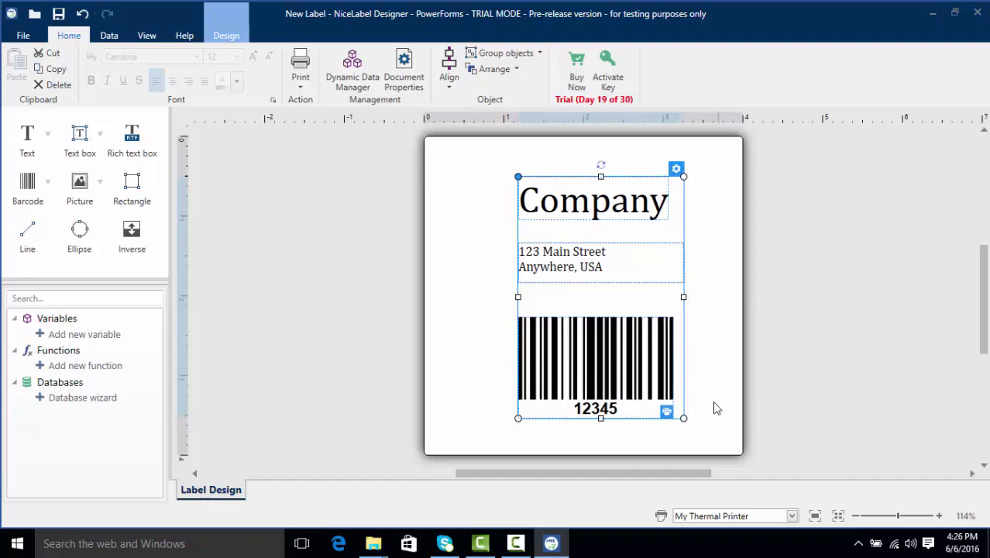
mouse_move(684, 417)
left_mouse_down()
mouse_move(632, 381)
mouse_move(690, 420)
left_mouse_up()
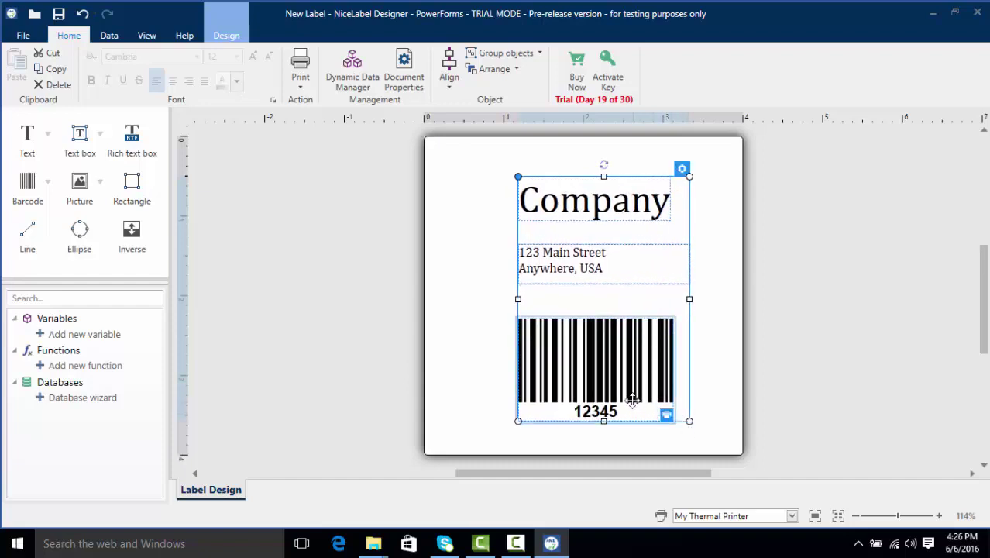
left_click_drag(631, 399, 608, 391)
left_click(729, 330)
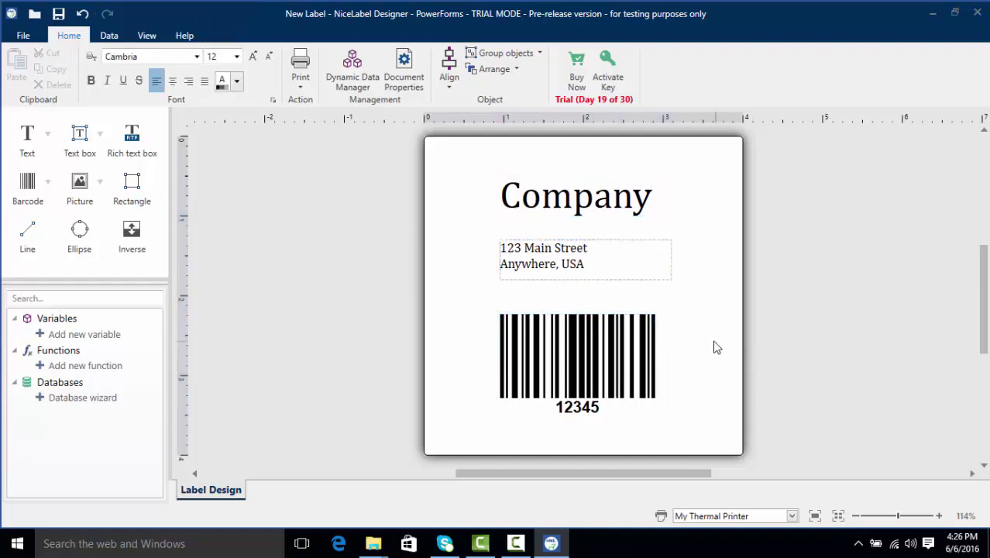
- Open the Print page from the File menu to preview the label on My Thermal Printer, quantity 1
left_click(17, 32)
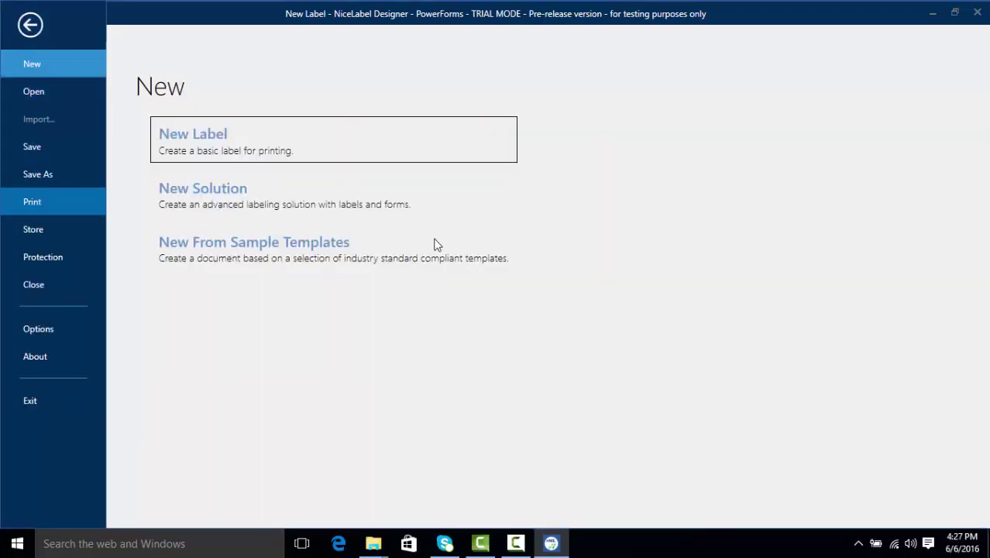
left_click(33, 197)
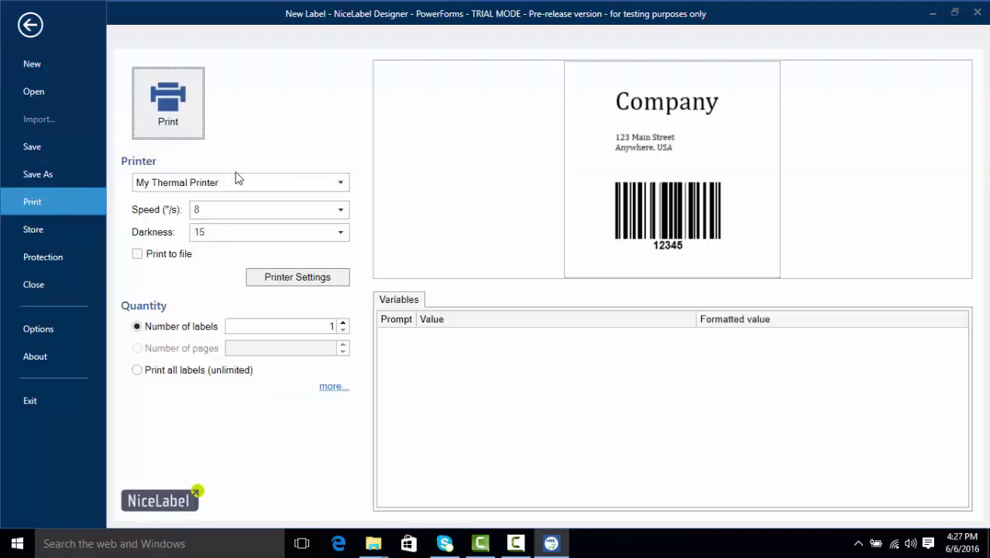